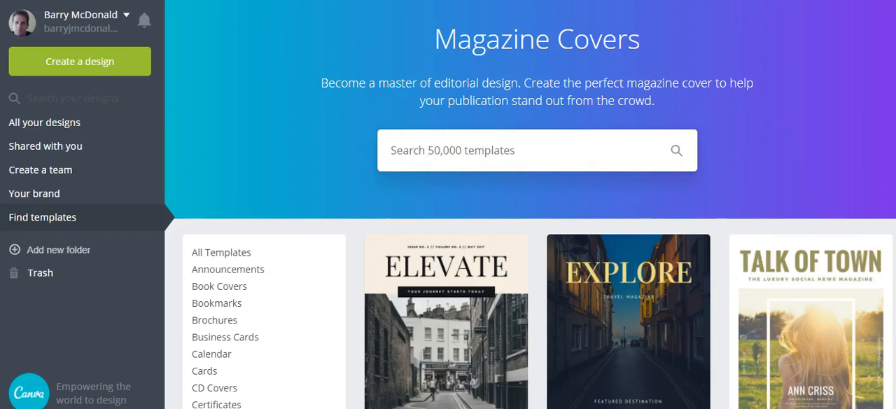
# Open the Modern Photo Travel Magazine template from the magazine cover templates for editing
pyautogui.scroll(-2, 520, 96)
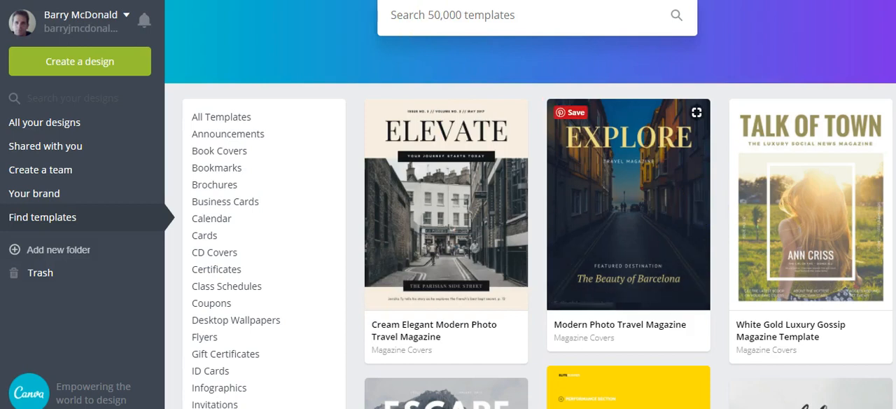
pyautogui.scroll(-2, 531, 210)
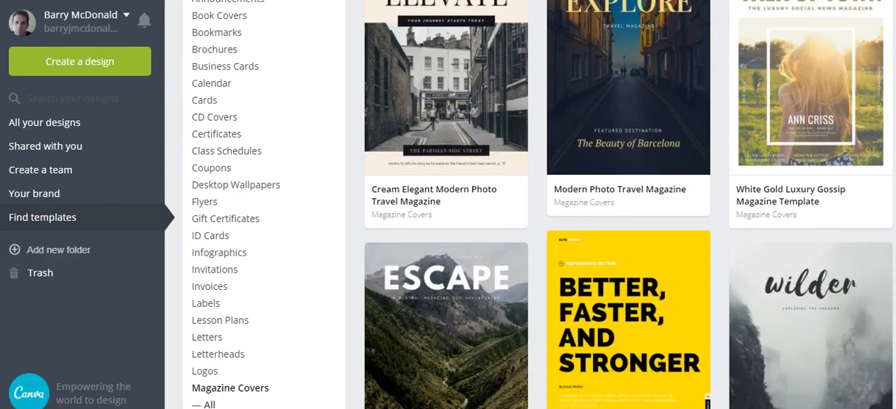
pyautogui.click(624, 103)
pyautogui.scroll(2, 530, 210)
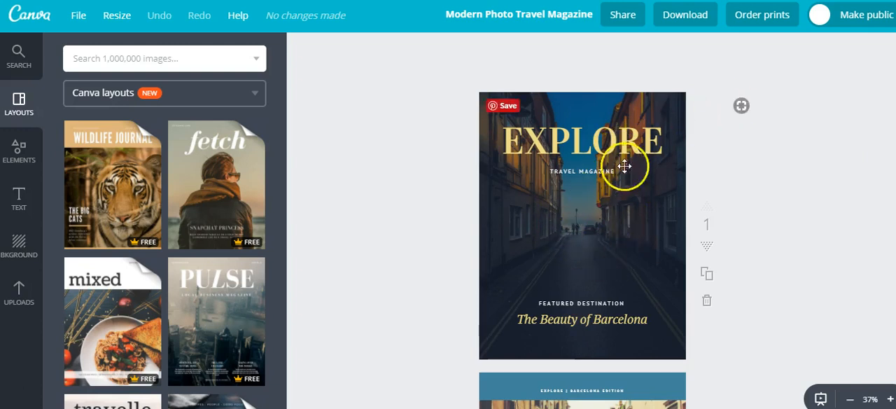
# Look through the template's pages from the EXPLORE cover to the yellow "The Beauty of Barcelona" page
pyautogui.scroll(-3, 582, 220)
pyautogui.scroll(-3, 582, 220)
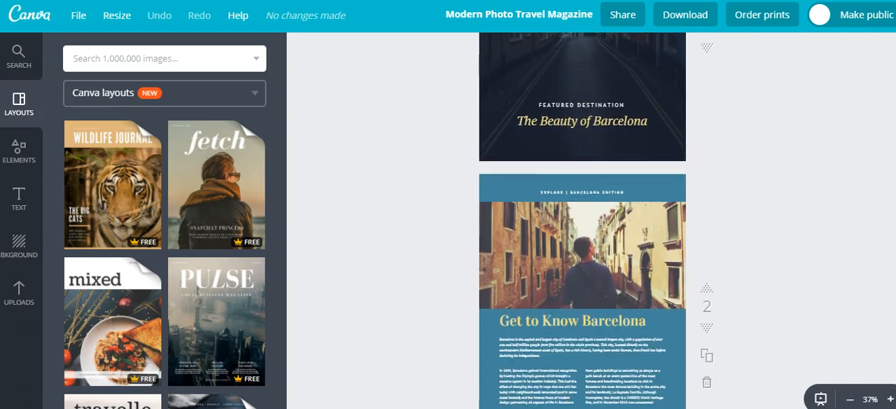
pyautogui.scroll(-1, 582, 220)
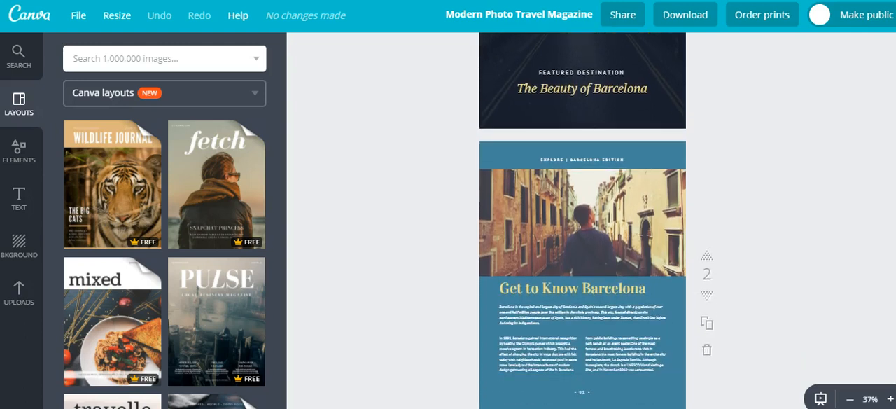
pyautogui.scroll(-4, 582, 220)
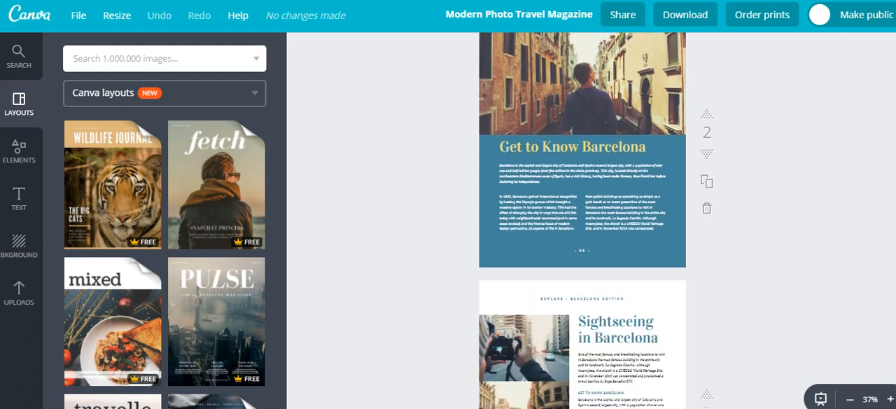
pyautogui.scroll(-2, 582, 220)
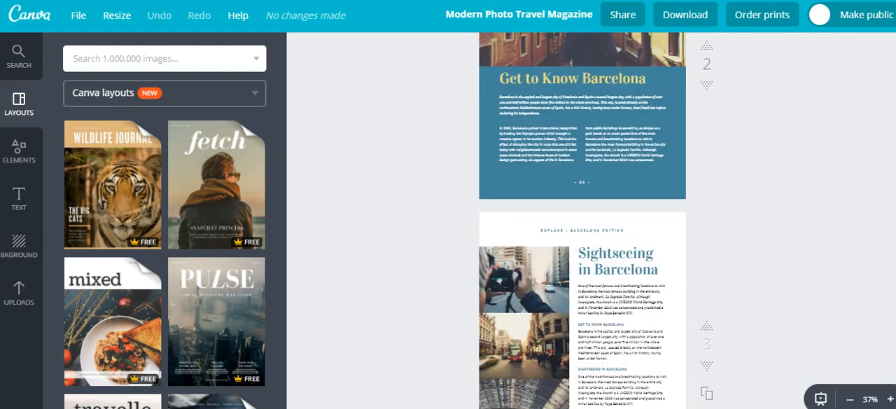
pyautogui.scroll(-3, 582, 220)
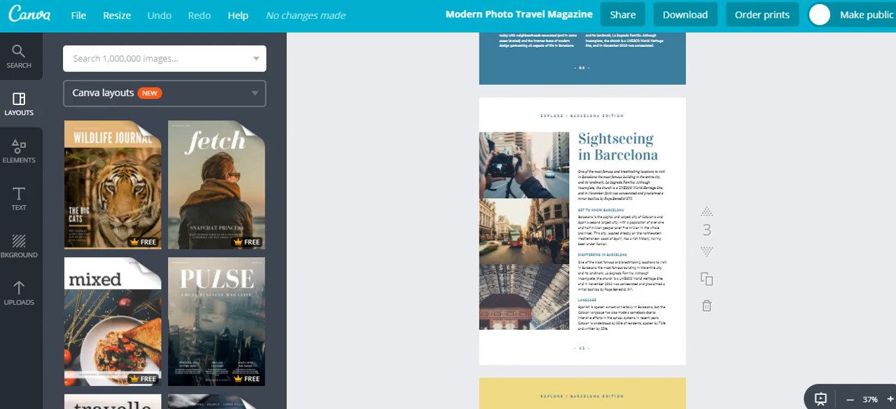
pyautogui.scroll(-4, 582, 220)
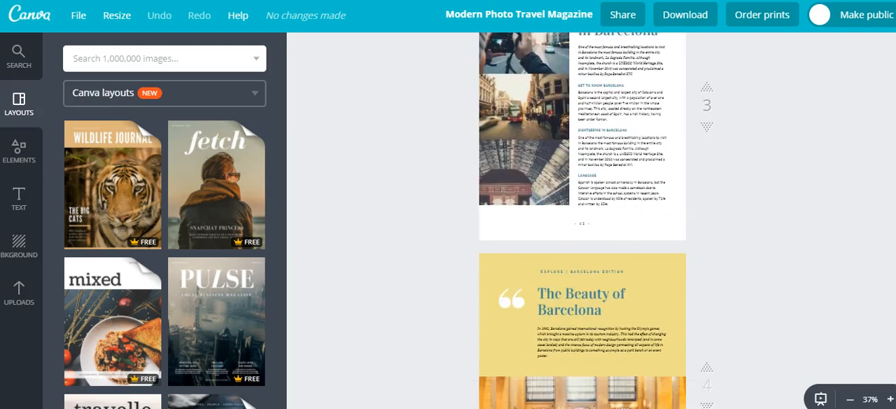
pyautogui.scroll(-3, 582, 220)
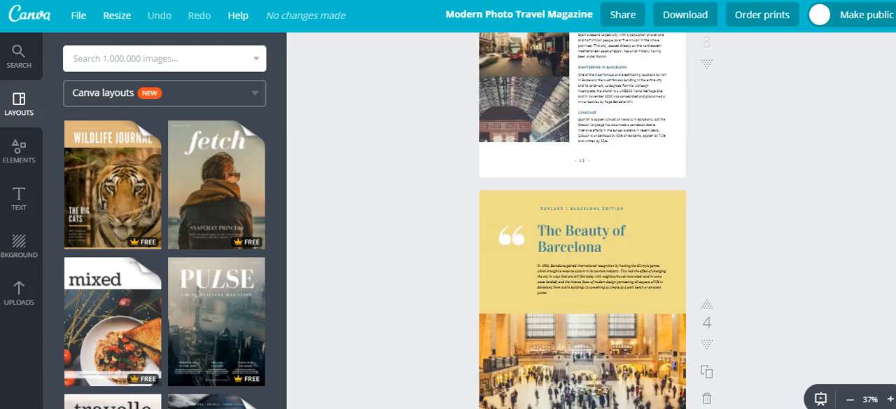
pyautogui.scroll(1, 582, 220)
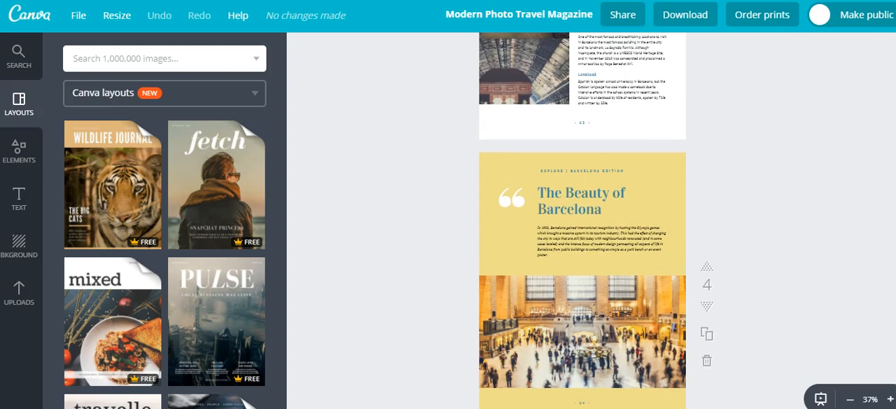
pyautogui.scroll(3, 582, 220)
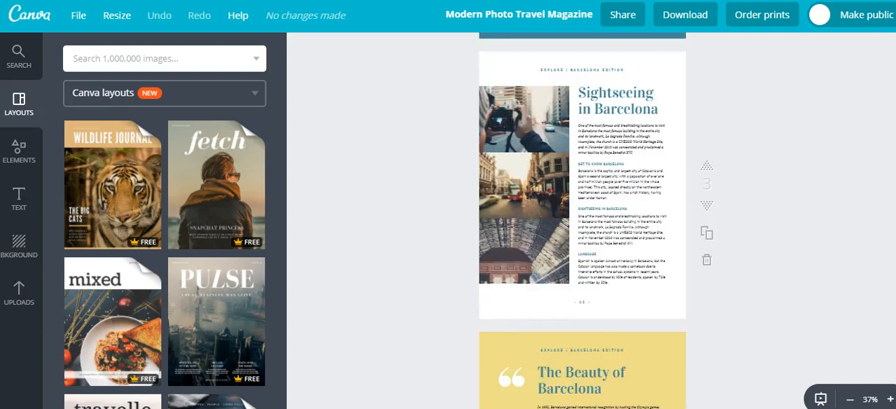
pyautogui.scroll(2, 582, 220)
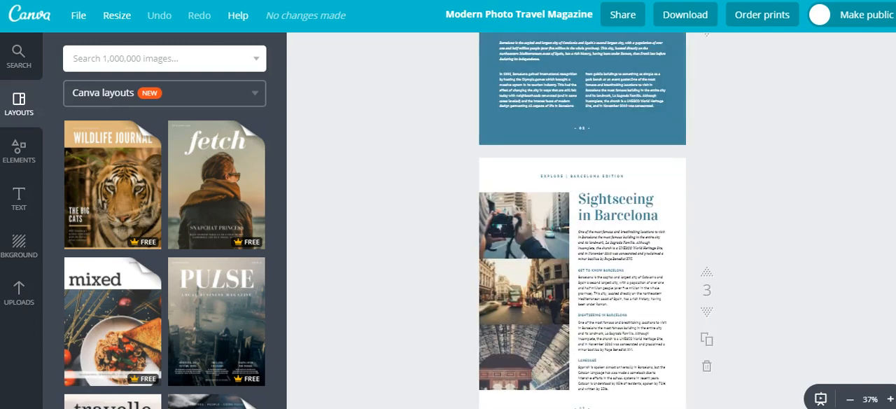
pyautogui.scroll(-4, 582, 220)
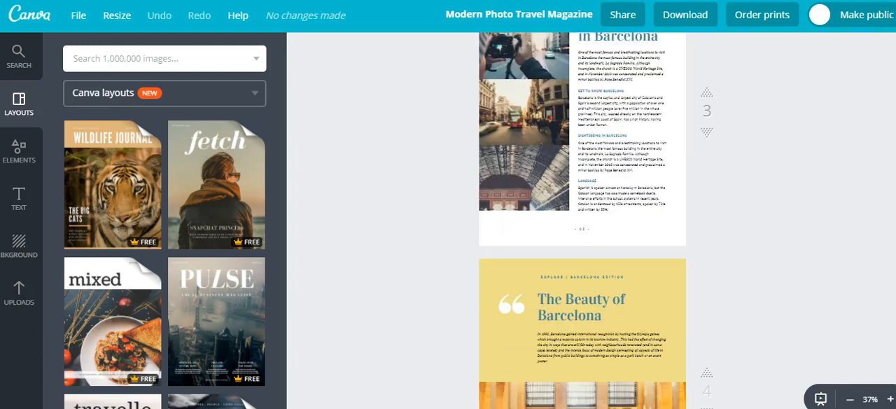
pyautogui.scroll(-2, 582, 220)
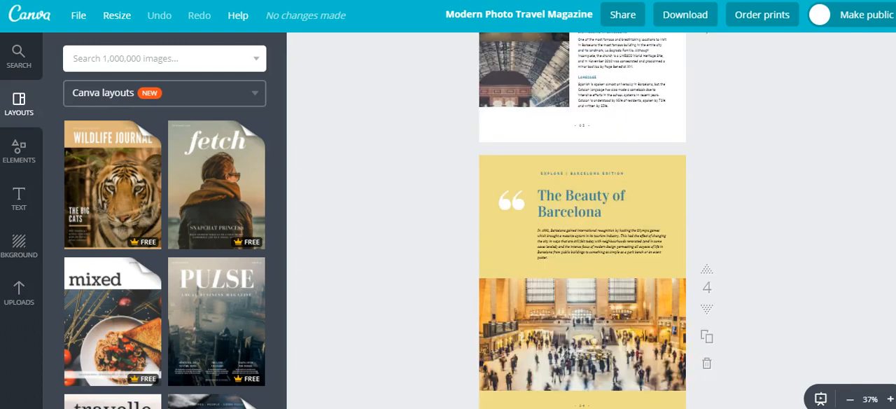
pyautogui.scroll(-1, 582, 220)
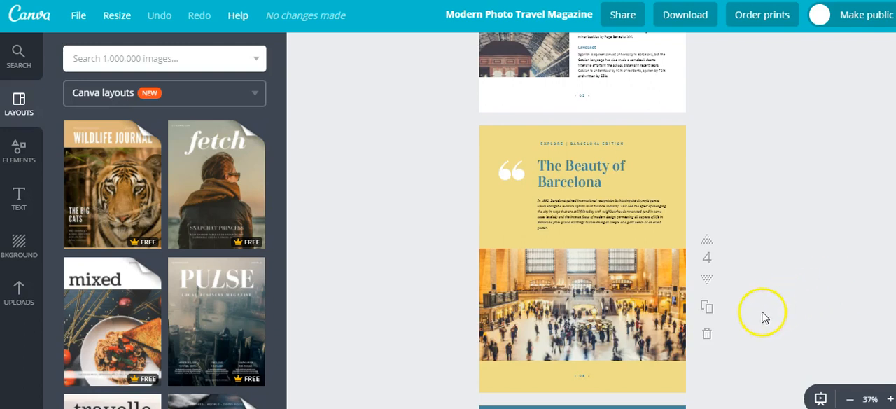
# Delete the yellow "The Beauty of Barcelona" page and the blue-bordered page of the same title after it
pyautogui.click(706, 337)
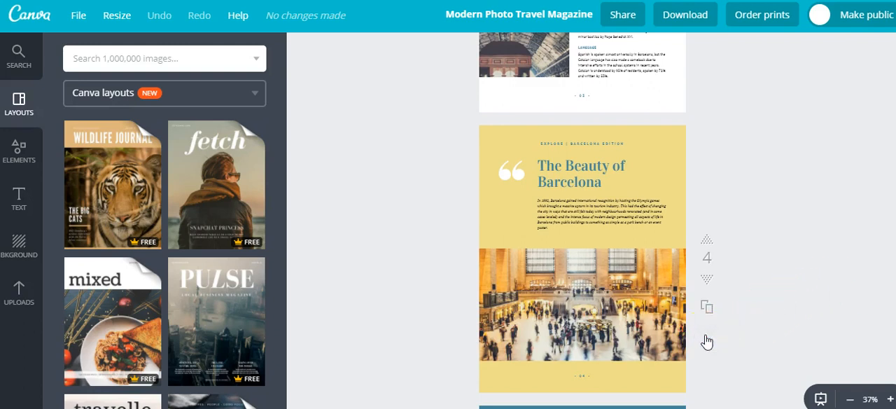
pyautogui.click(706, 338)
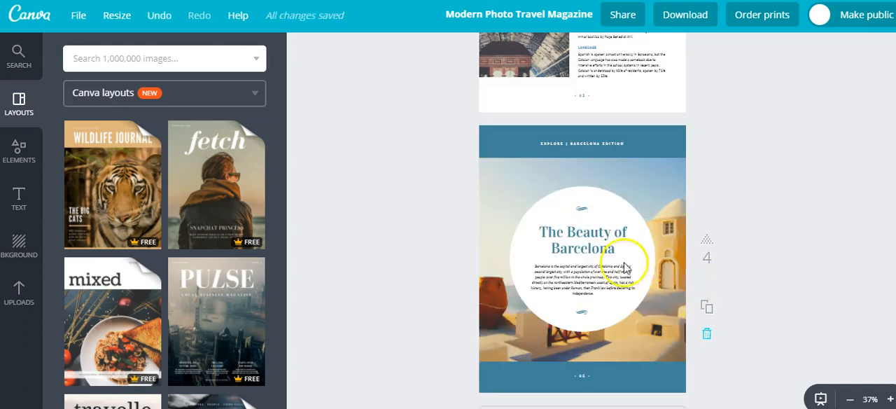
pyautogui.click(708, 339)
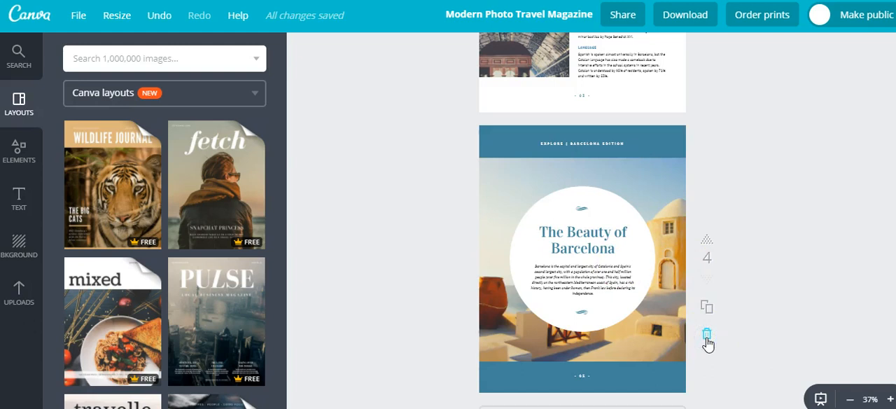
pyautogui.click(708, 341)
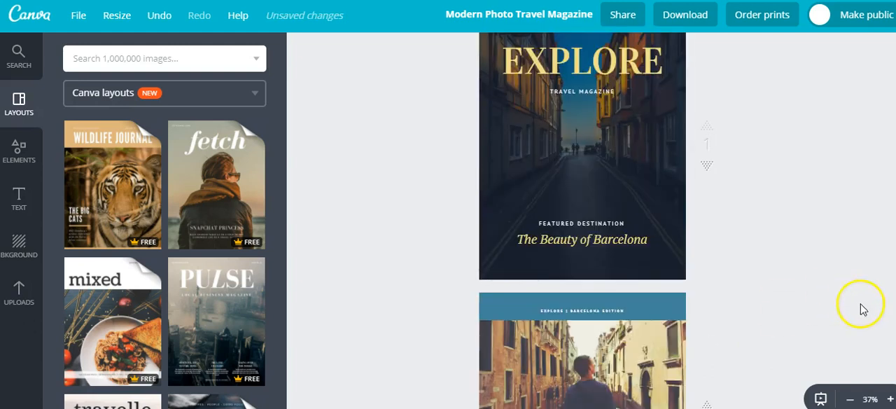
# Duplicate the "Sightseeing in Barcelona" page and the "Get to Know Barcelona" page
pyautogui.scroll(-7, 582, 221)
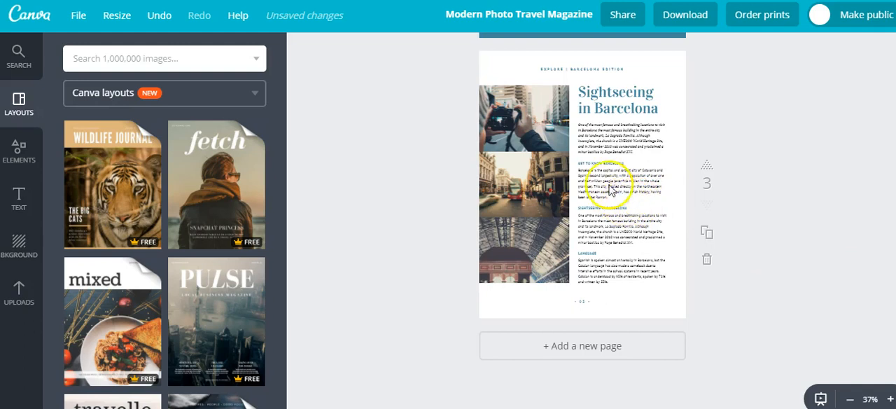
pyautogui.click(602, 93)
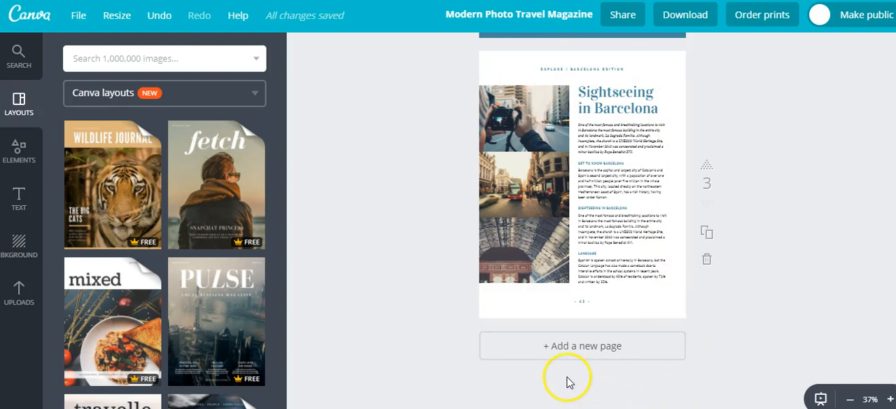
pyautogui.click(707, 238)
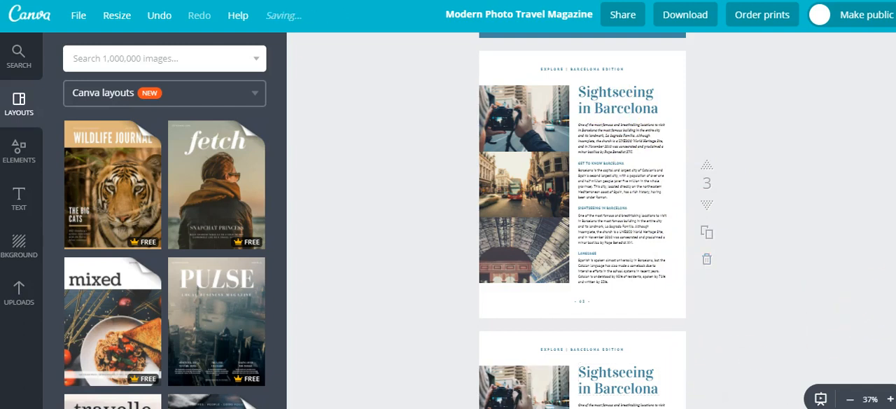
pyautogui.scroll(2, 591, 221)
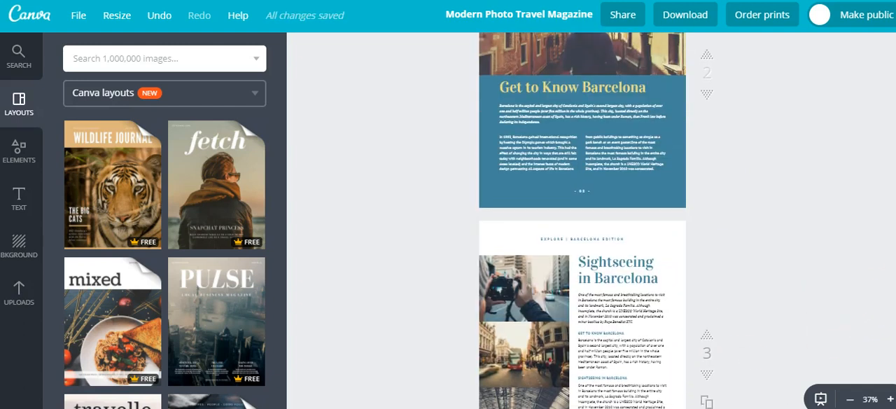
pyautogui.scroll(2, 582, 220)
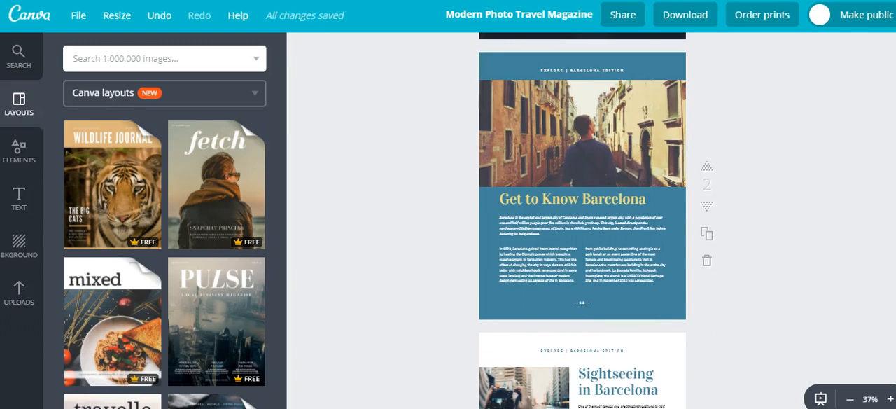
pyautogui.click(705, 238)
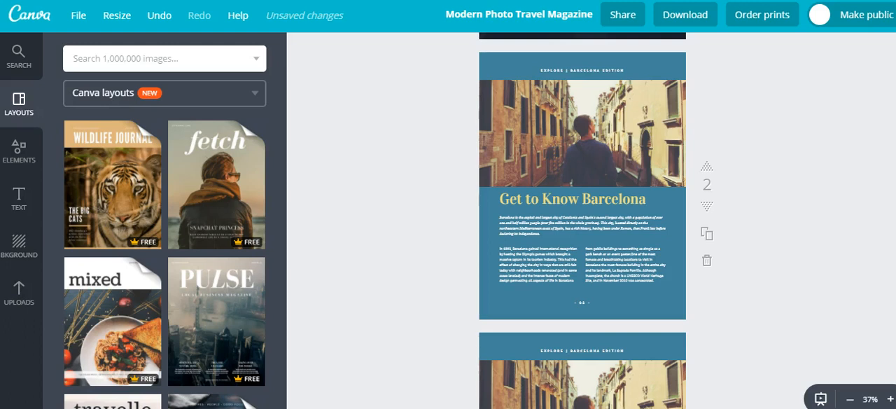
# Move the first "Sightseeing in Barcelona" page up one position, between the two "Get to Know Barcelona" pages
pyautogui.scroll(-2, 583, 220)
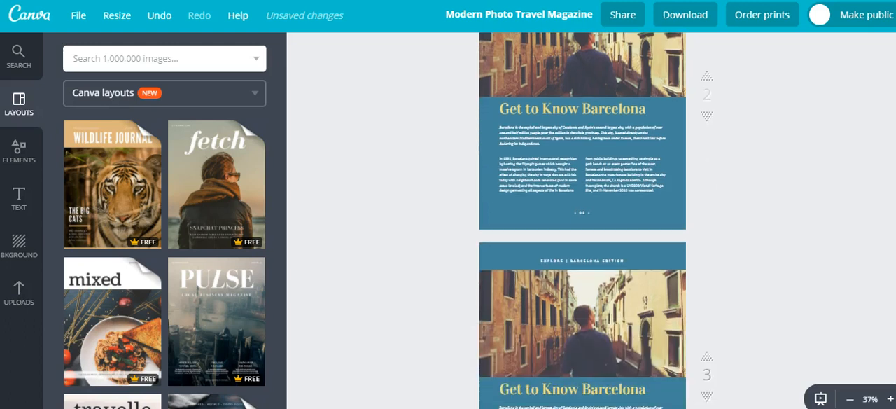
pyautogui.scroll(-4, 583, 221)
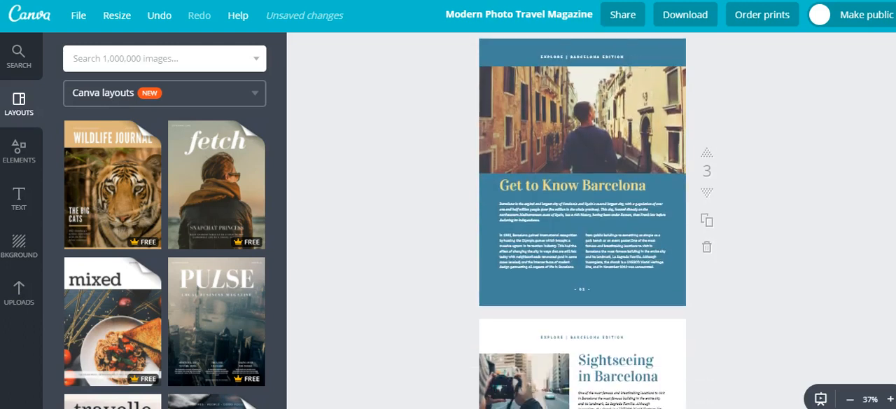
pyautogui.scroll(-2, 583, 220)
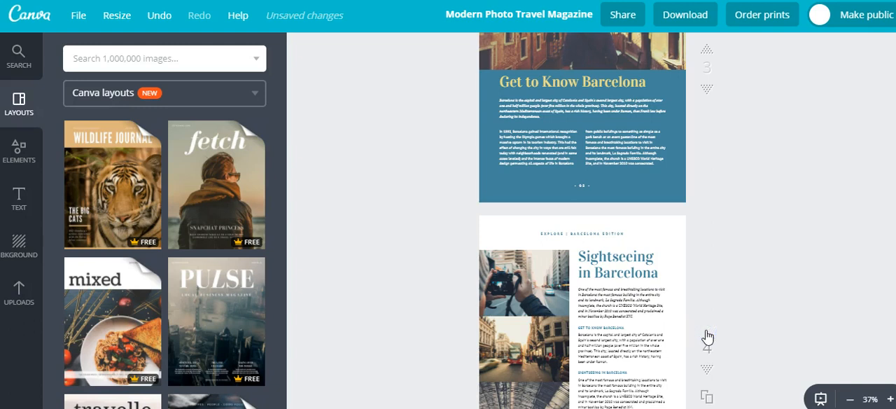
pyautogui.click(707, 332)
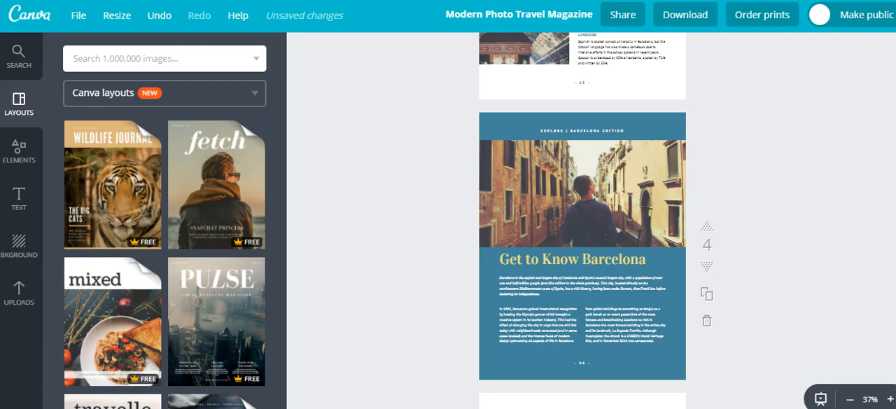
# Delete the camera photo from the top frame of the photo grid on page 3, "Sightseeing in Barcelona"
pyautogui.scroll(2, 582, 210)
pyautogui.scroll(6, 583, 220)
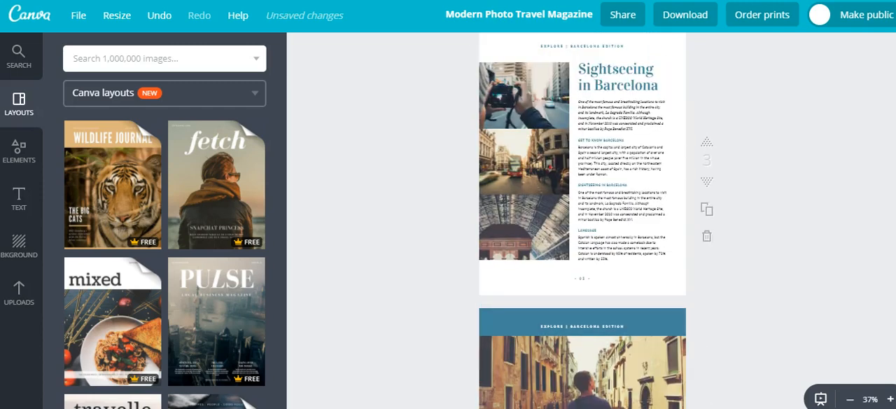
pyautogui.scroll(1, 583, 220)
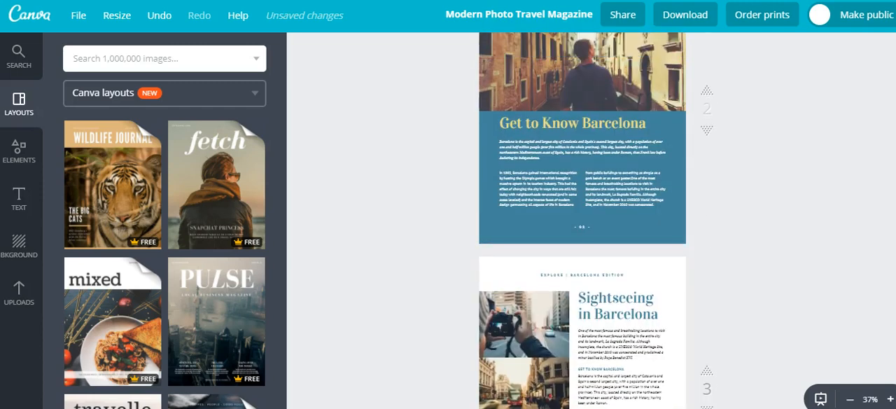
pyautogui.scroll(-1, 583, 221)
pyautogui.scroll(-2, 583, 221)
pyautogui.scroll(1, 583, 220)
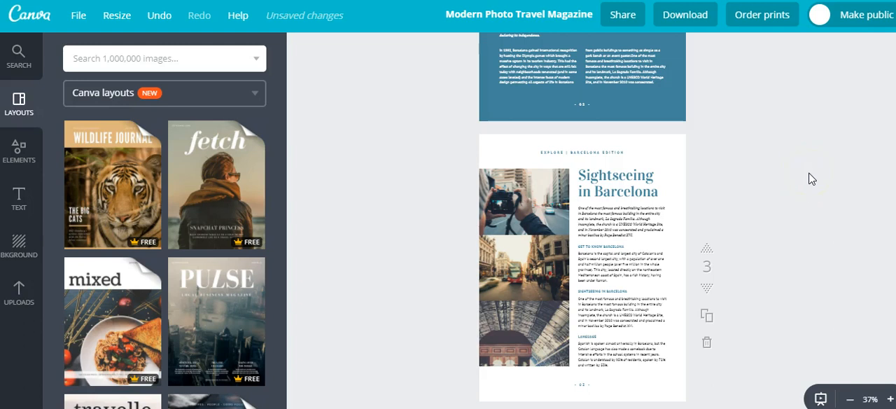
pyautogui.click(515, 204)
pyautogui.click(514, 210)
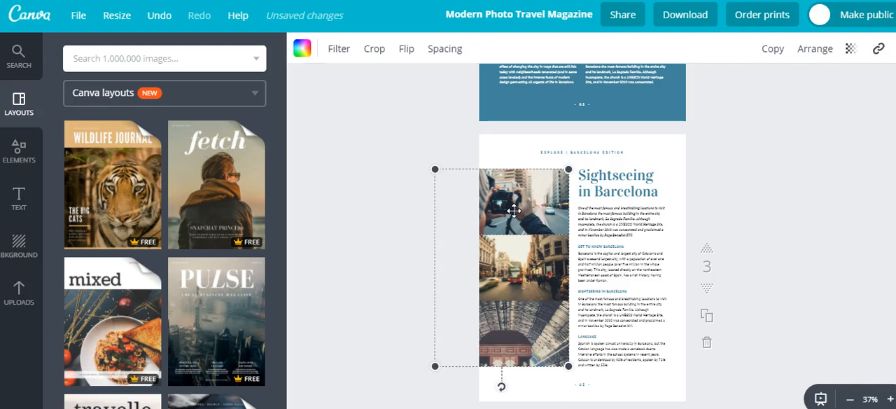
pyautogui.press('Delete')
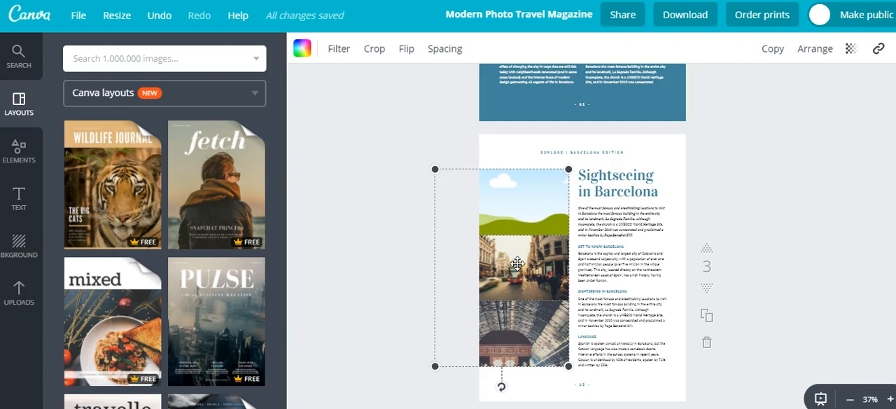
# Delete the street photo and the station roof photo from the middle and bottom frames of the page 3 grid
pyautogui.press('Delete')
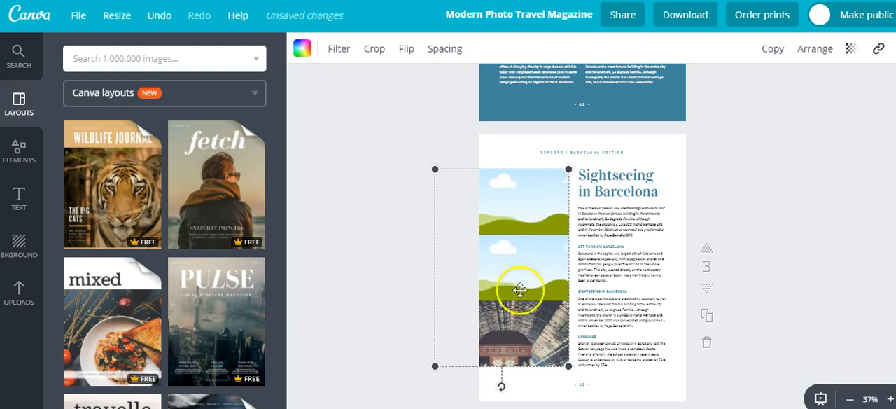
pyautogui.click(520, 327)
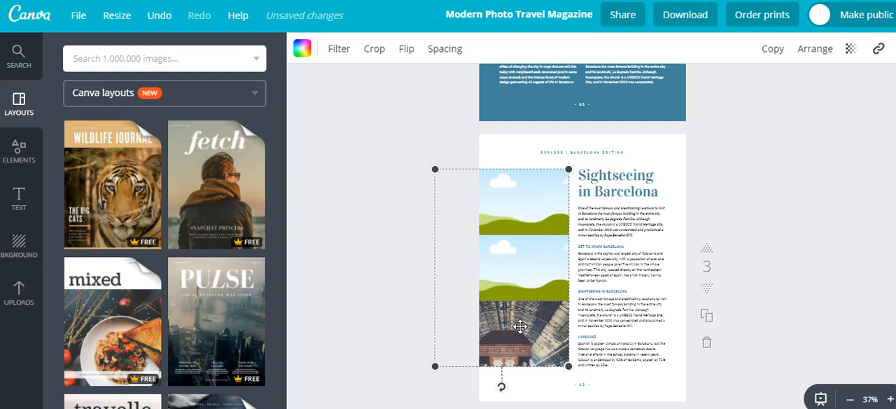
pyautogui.press('Delete')
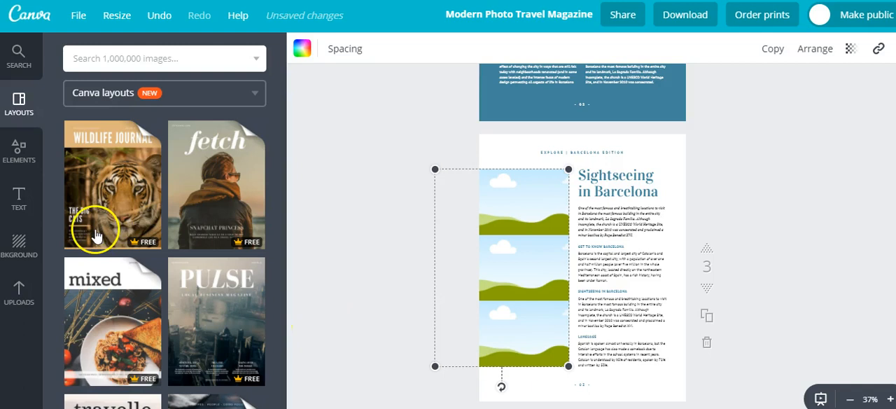
# Search the image library for "magazine" and place the grey newspaper stack photo in the top frame of the page 3 grid
pyautogui.click(139, 63)
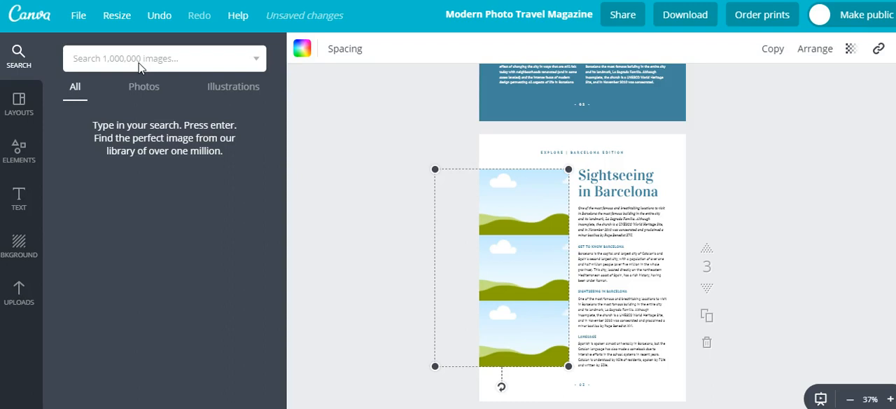
pyautogui.write('magazine')
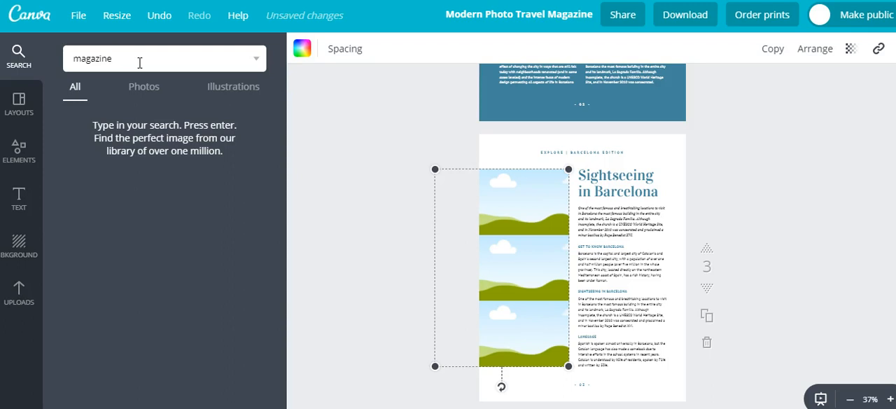
pyautogui.press('Return')
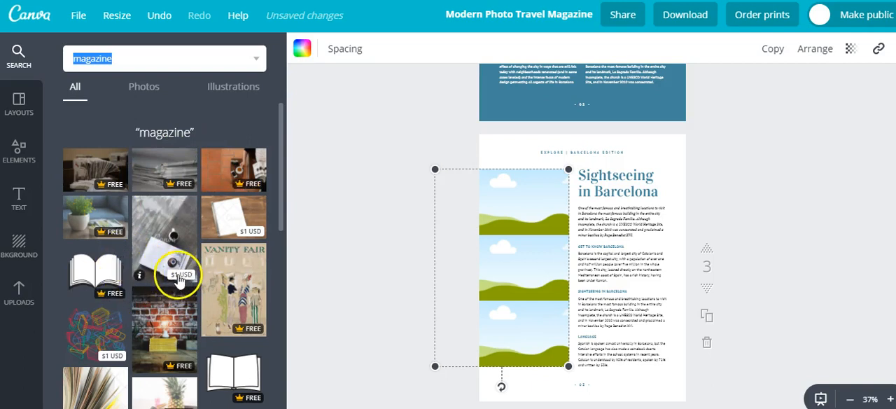
pyautogui.moveTo(160, 172); pyautogui.dragTo(497, 204)
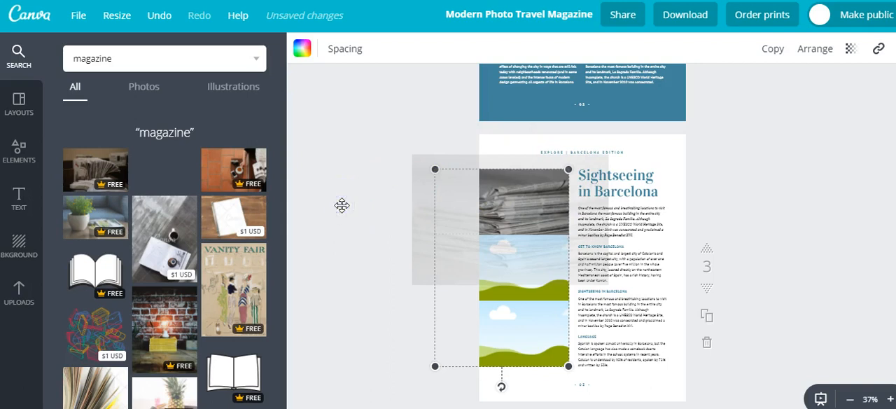
pyautogui.click(343, 209)
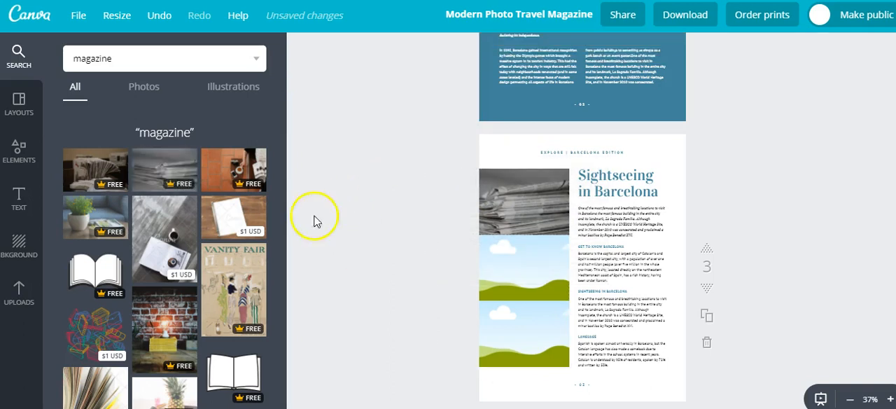
# Fill the page 3 grid's middle frame with the brown-toned newspaper photo and its bottom frame with the brick wall lamp photo
pyautogui.click(96, 170)
pyautogui.moveTo(96, 171); pyautogui.dragTo(516, 280)
pyautogui.click(378, 195)
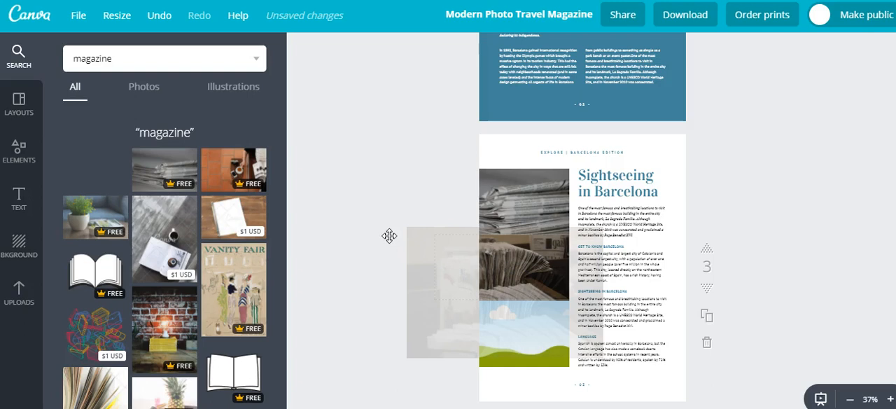
pyautogui.click(353, 282)
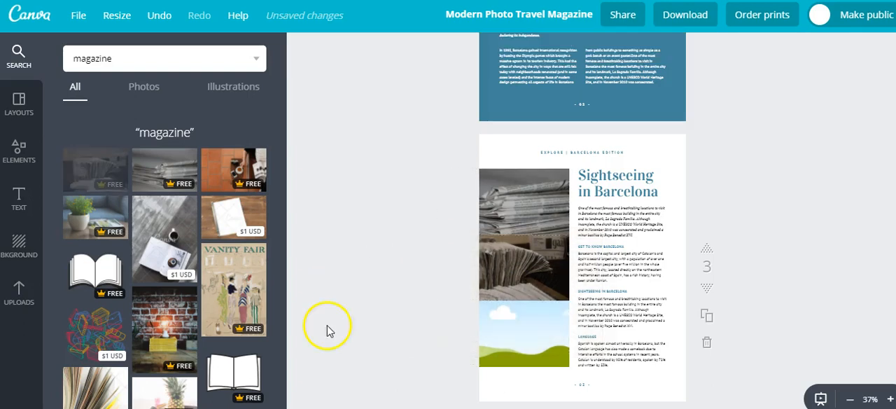
pyautogui.moveTo(165, 315); pyautogui.dragTo(498, 334)
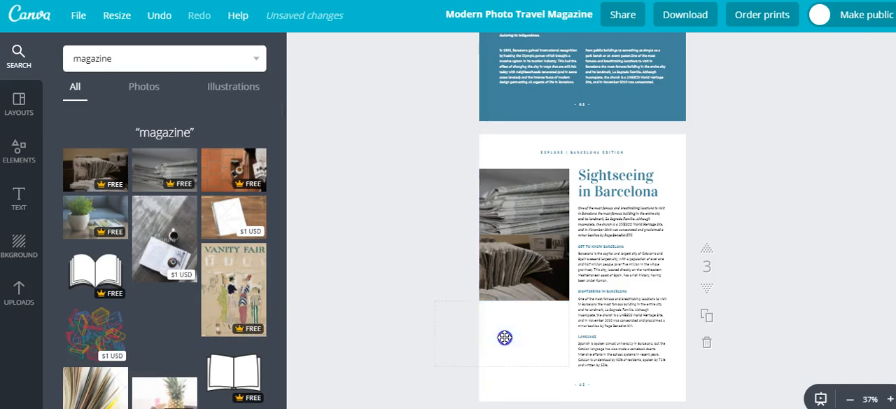
pyautogui.click(379, 192)
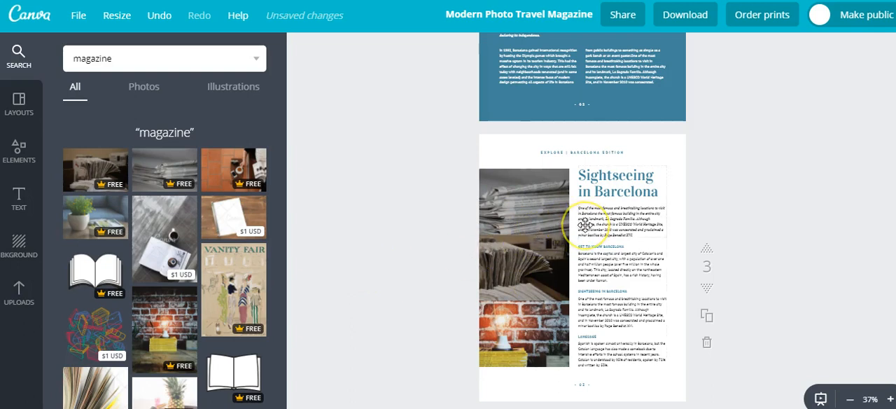
# Switch to the WriteCome.com blog post in the browser and copy its heading "How To Create Fictional Characters"
pyautogui.click(607, 222)
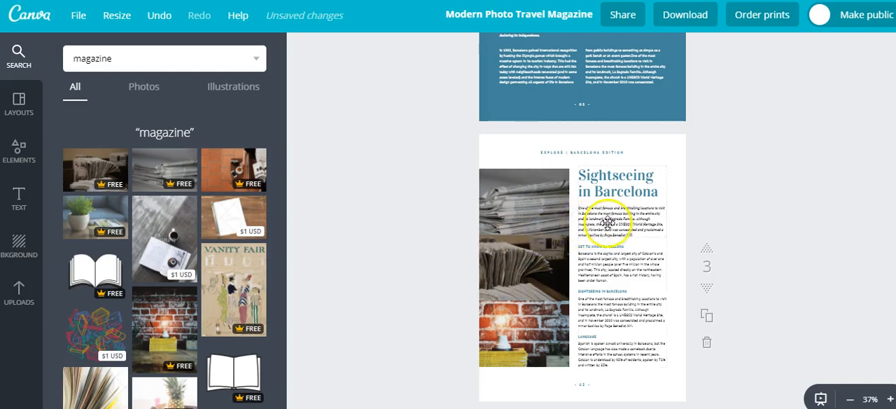
pyautogui.click(514, 214)
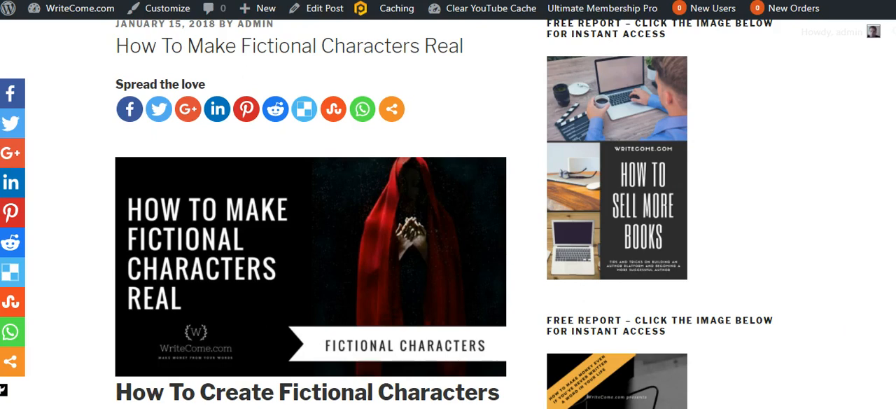
pyautogui.scroll(-1, 444, 214)
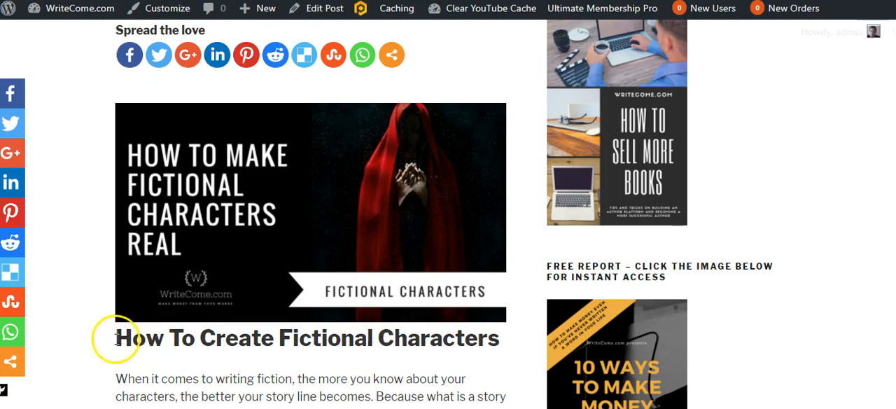
pyautogui.moveTo(117, 338); pyautogui.dragTo(502, 345)
pyautogui.hotkey('ctrl', 'c')
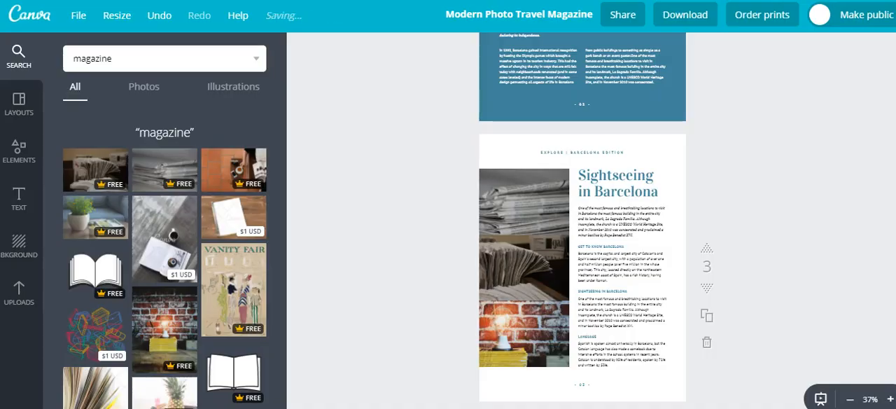
# Switch back to Canva and replace the "Sightseeing in Barcelona" title on page 3 with the copied heading "How To Create Fictional Characters"
pyautogui.click(585, 189)
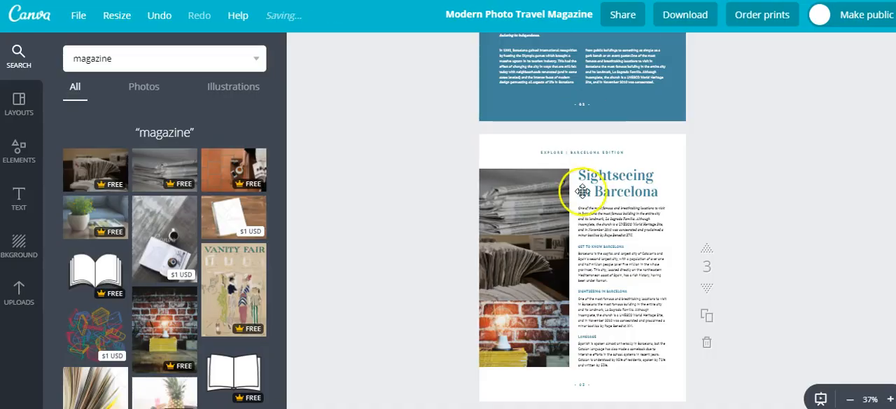
pyautogui.click(611, 184)
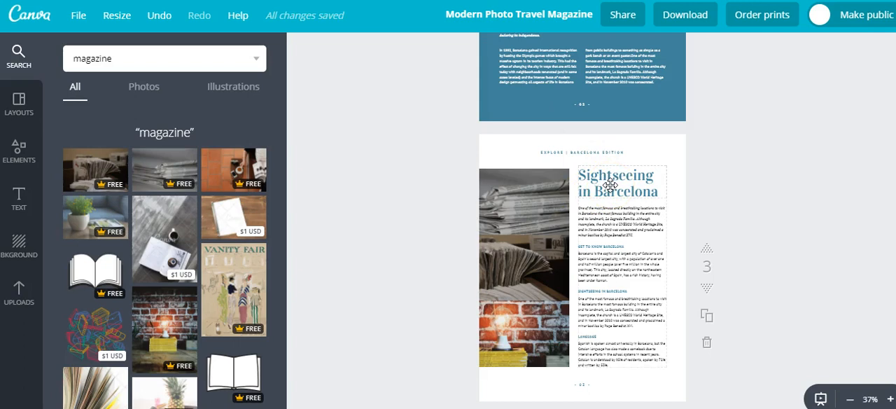
pyautogui.click(611, 185)
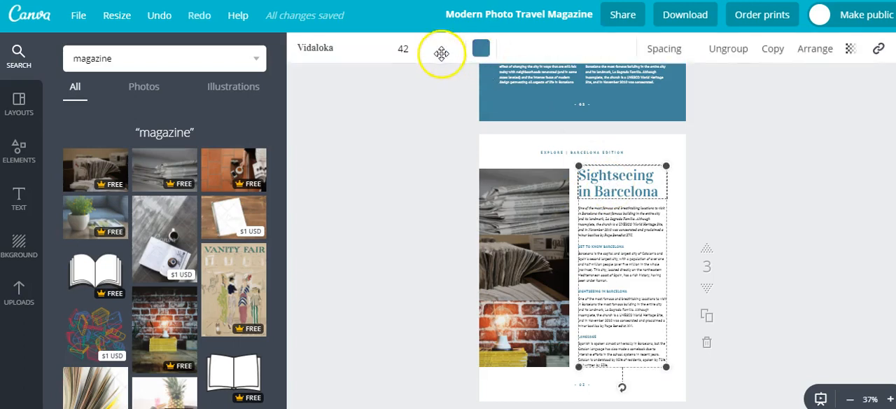
pyautogui.click(619, 186)
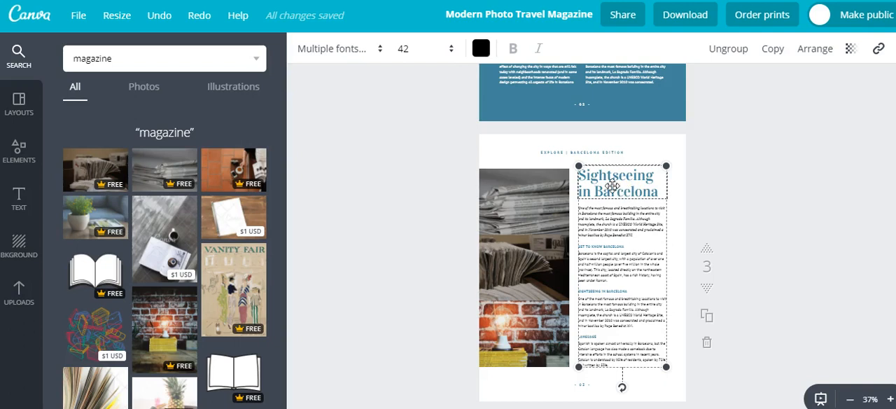
pyautogui.click(613, 186)
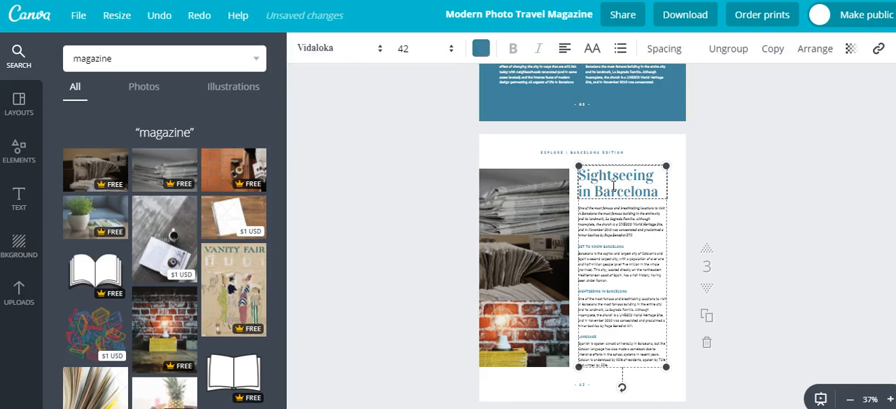
pyautogui.click(614, 186)
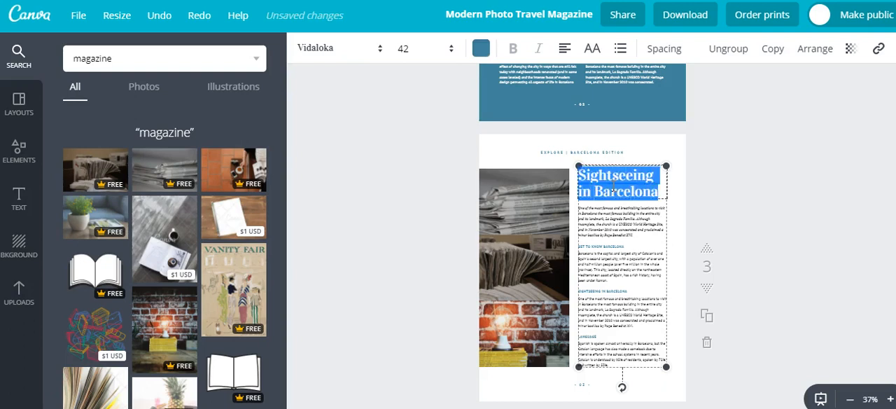
pyautogui.press('BackSpace')
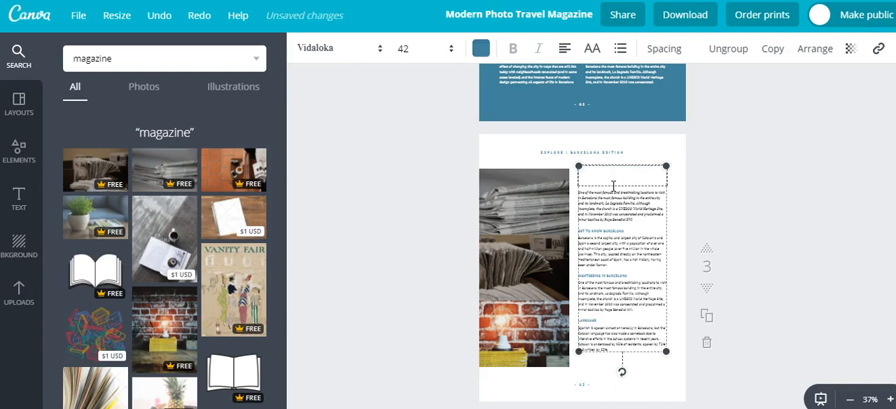
pyautogui.hotkey('ctrl', 'v')
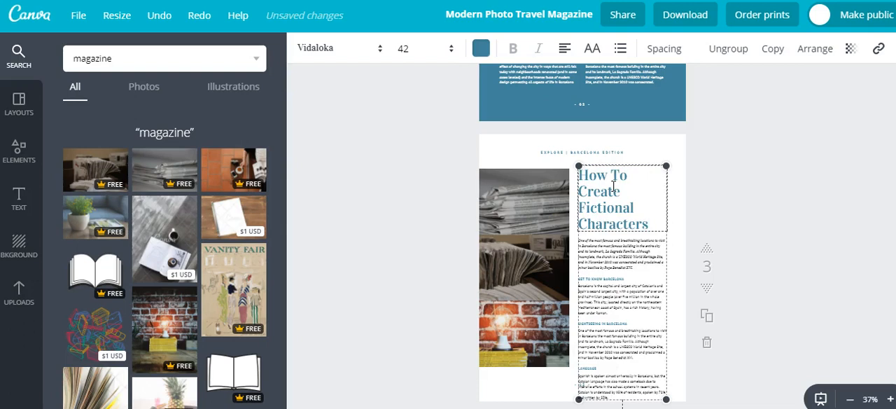
pyautogui.click(728, 212)
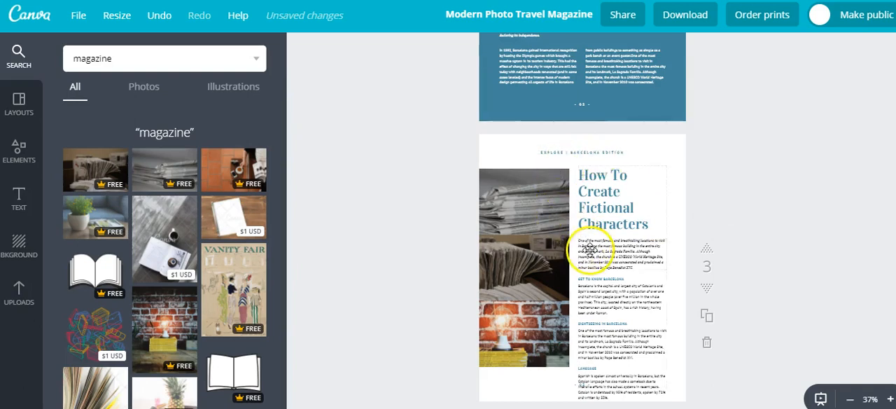
# Delete the italic introductory paragraph beneath the "How To Create Fictional Characters" title on page 3
pyautogui.click(890, 400)
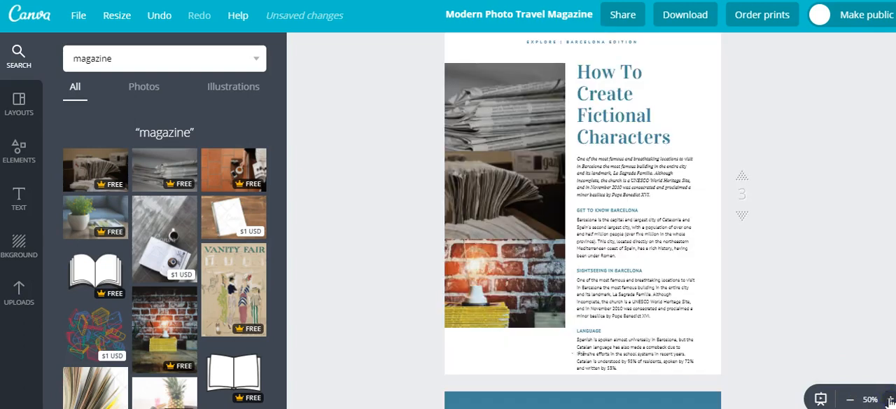
pyautogui.click(890, 400)
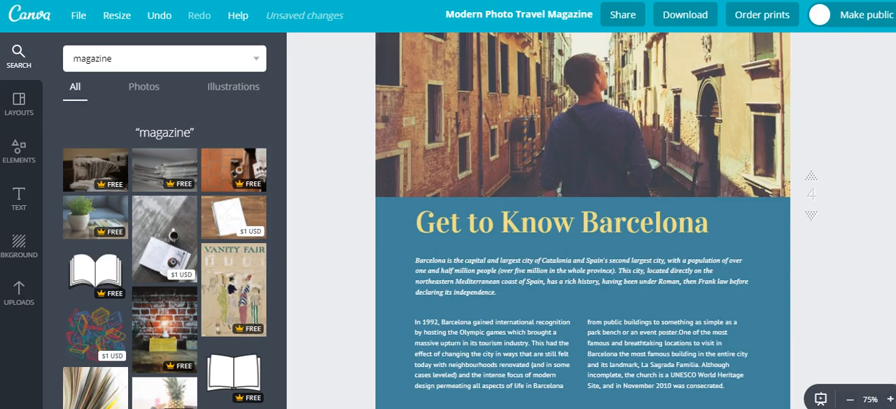
pyautogui.scroll(1, 583, 220)
pyautogui.scroll(-10, 583, 221)
pyautogui.scroll(5, 583, 221)
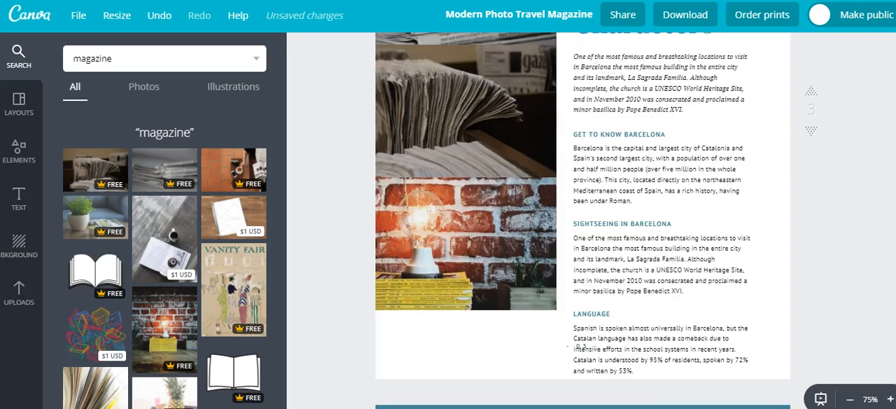
pyautogui.scroll(1, 583, 221)
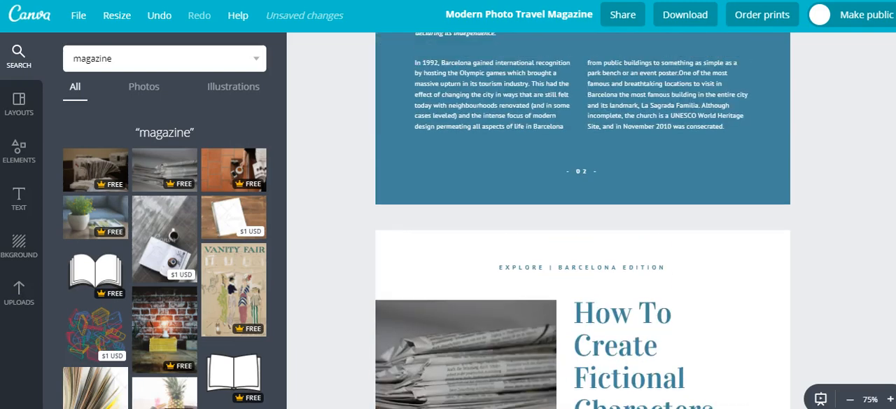
pyautogui.scroll(-2, 583, 221)
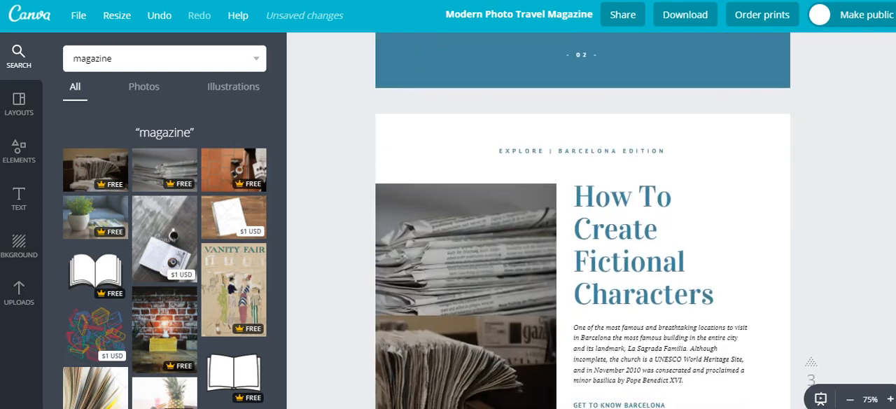
pyautogui.scroll(-1, 583, 220)
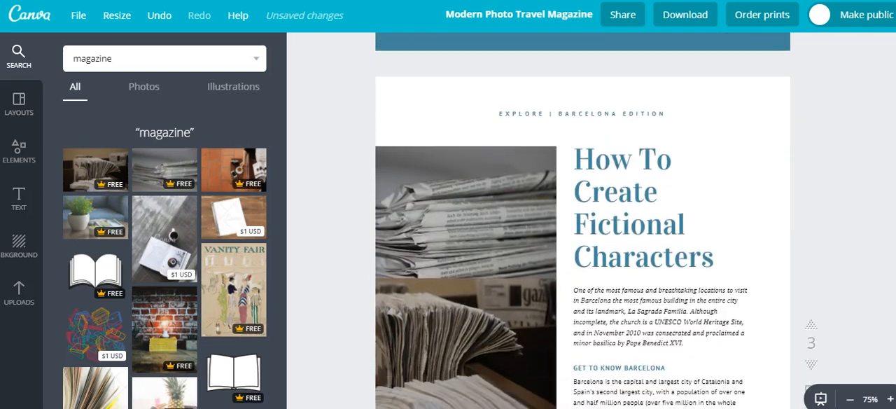
pyautogui.click(608, 319)
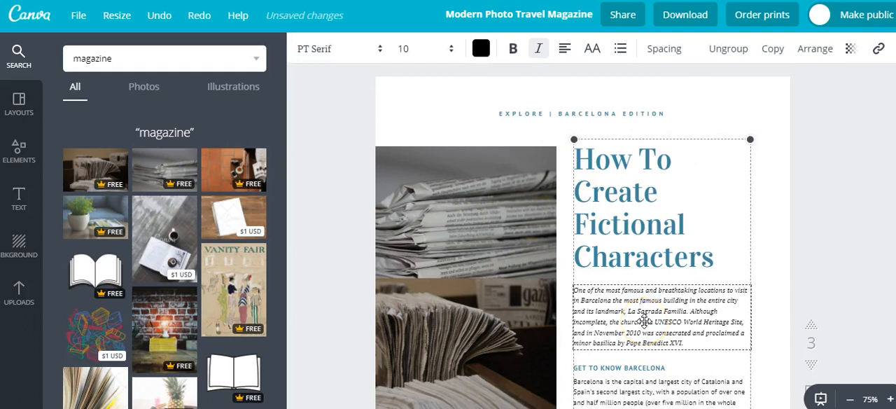
pyautogui.doubleClick(644, 320)
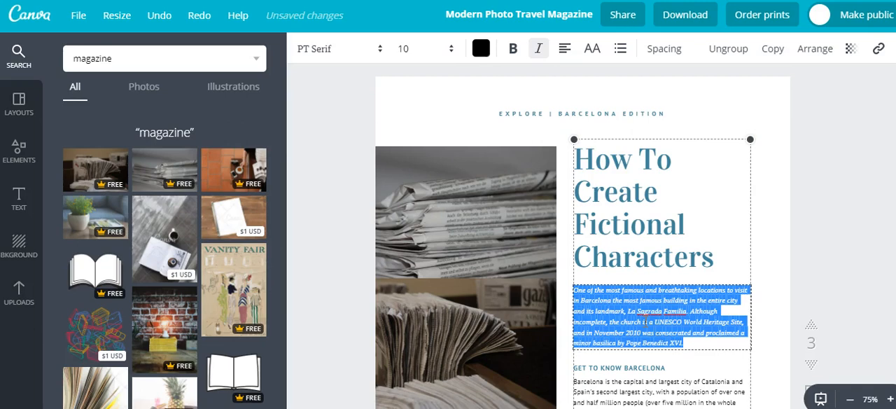
pyautogui.press('BackSpace')
# Switch to the blog post in the browser and copy its opening paragraphs, from "When it comes to writing fiction" to "There are two methods that you can use."
pyautogui.click(472, 133)
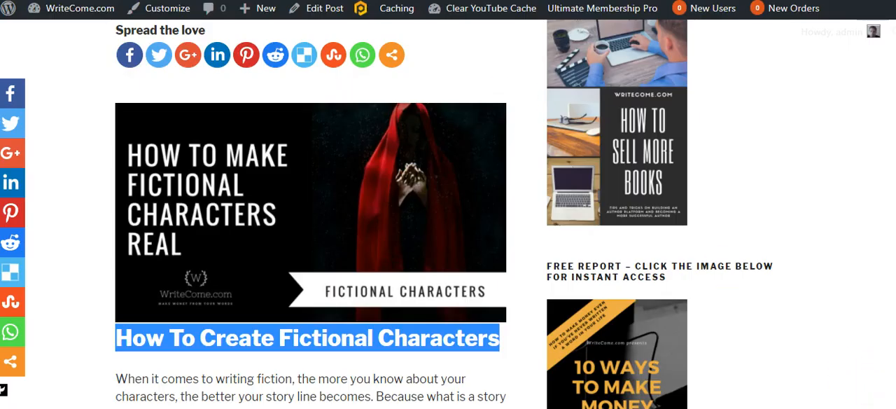
pyautogui.scroll(-4, 448, 210)
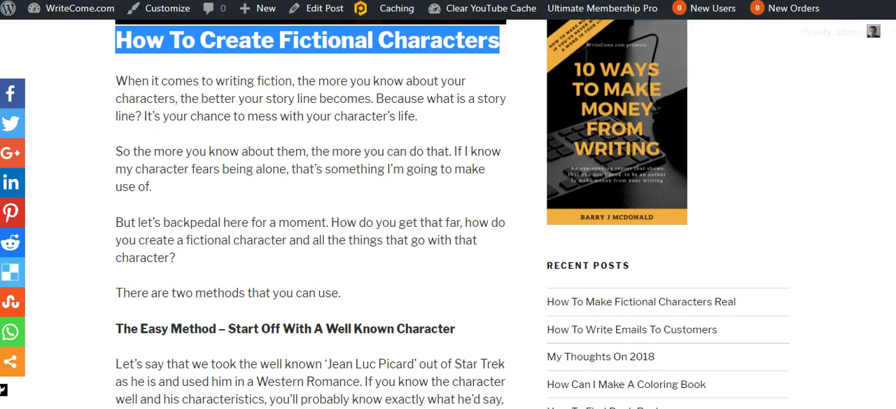
pyautogui.moveTo(348, 292); pyautogui.dragTo(110, 85)
pyautogui.hotkey('ctrl', 'c')
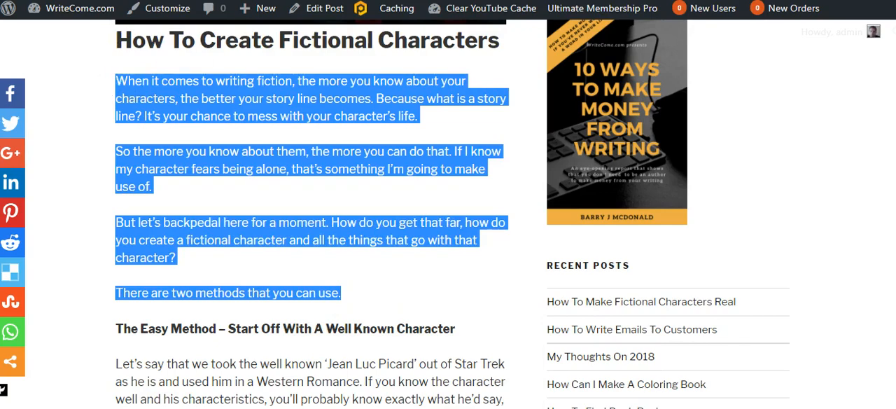
# Return to Canva and paste the copied opening paragraphs into the emptied text box beneath the page 3 title
pyautogui.hotkey('ctrl', 'Tab')
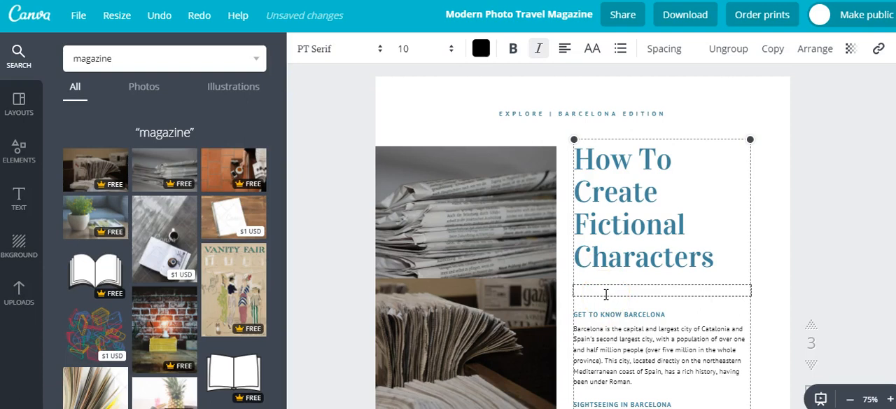
pyautogui.hotkey('ctrl', 'v')
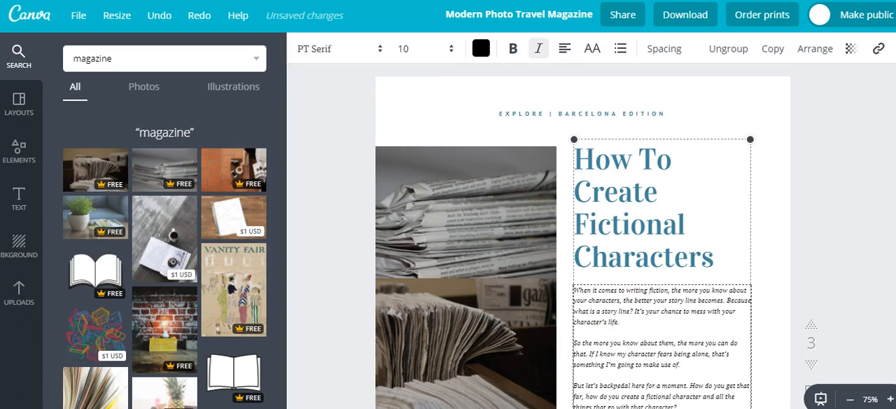
pyautogui.scroll(-2, 596, 238)
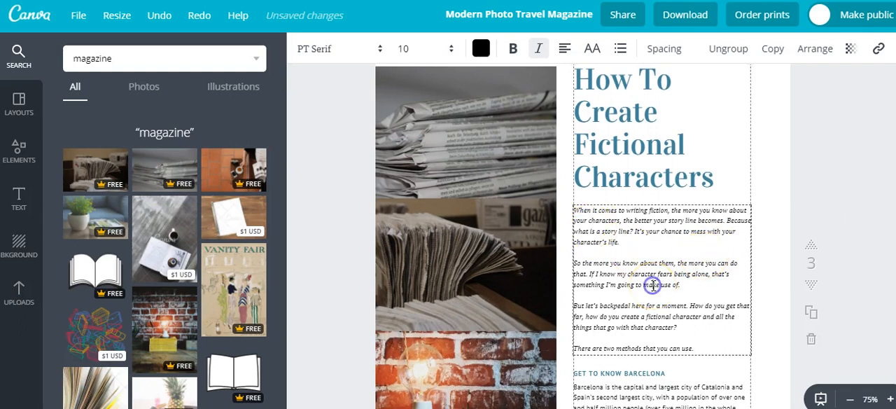
# Remove the italic formatting from all the pasted paragraphs beneath the page 3 title
pyautogui.hotkey('ctrl', 'a')
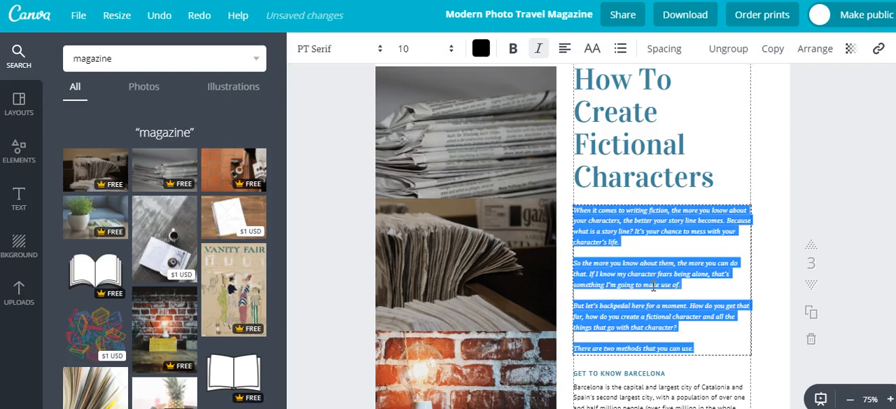
pyautogui.click(539, 52)
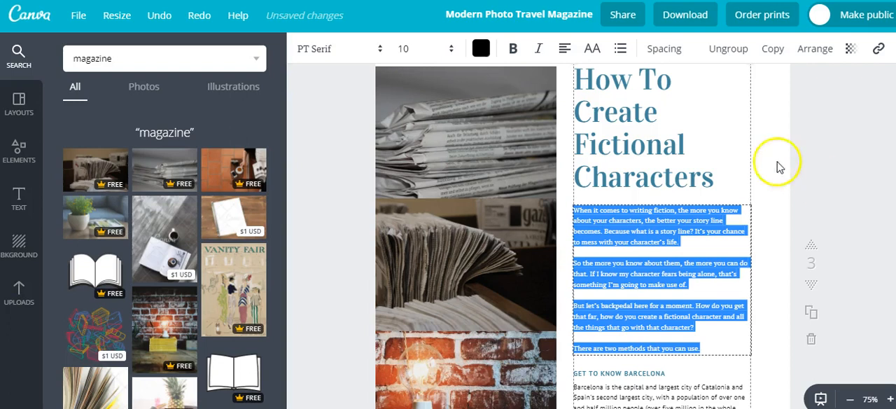
pyautogui.click(838, 152)
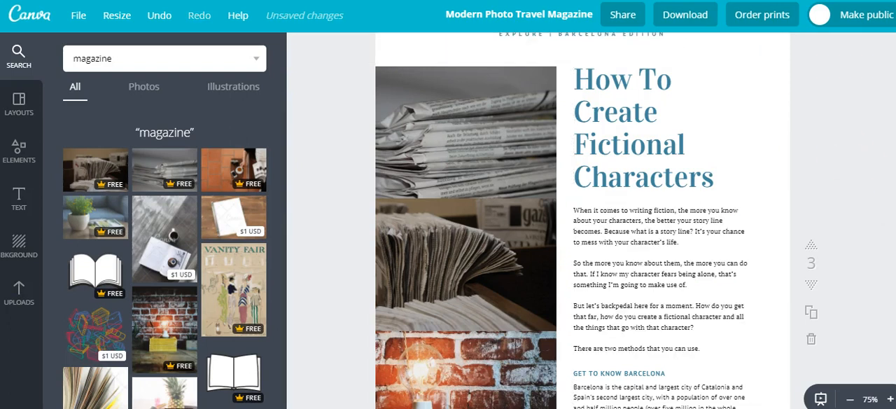
# Examine page 3's images, article text and remaining Barcelona sections, comparing it with the end of page 2
pyautogui.scroll(6, 583, 221)
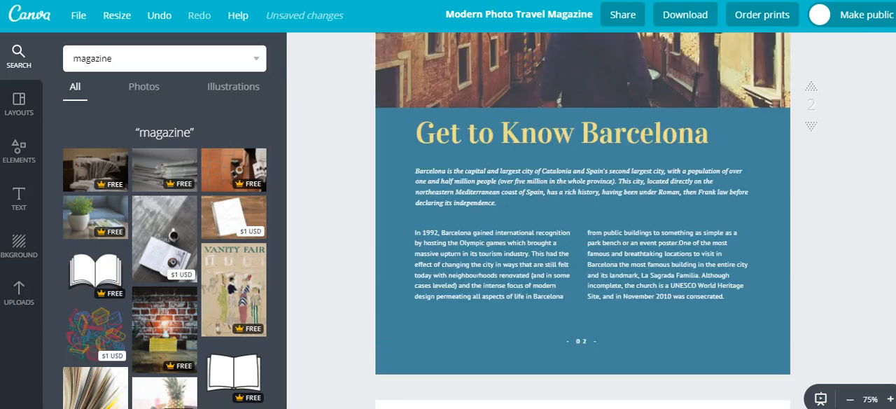
pyautogui.scroll(-5, 582, 220)
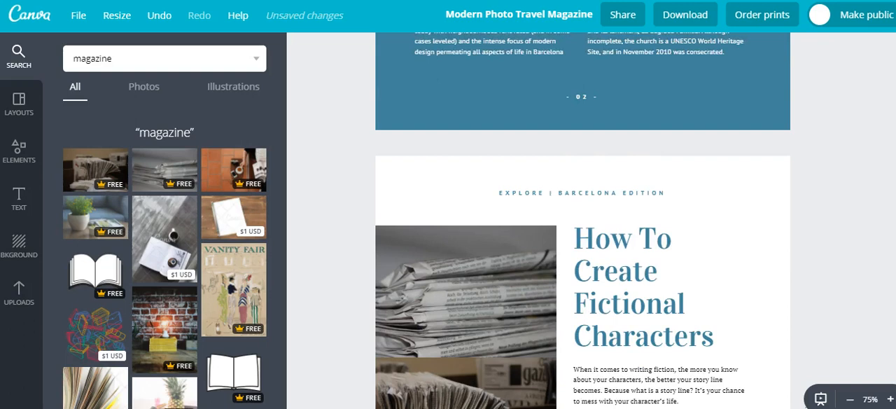
pyautogui.scroll(-3, 582, 221)
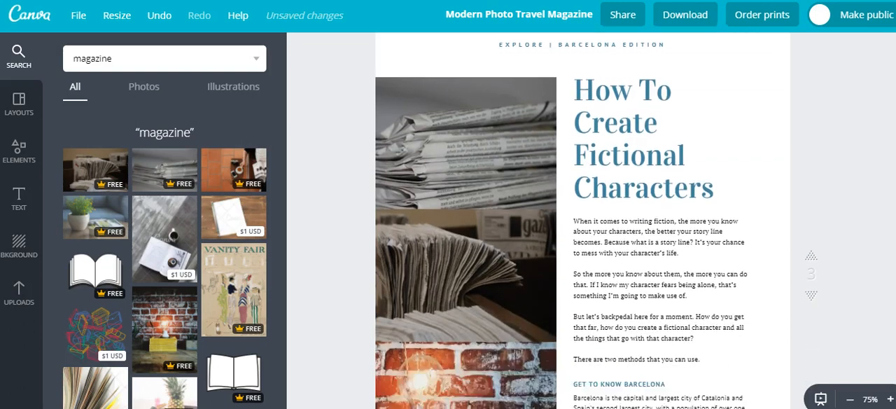
pyautogui.scroll(-1, 583, 221)
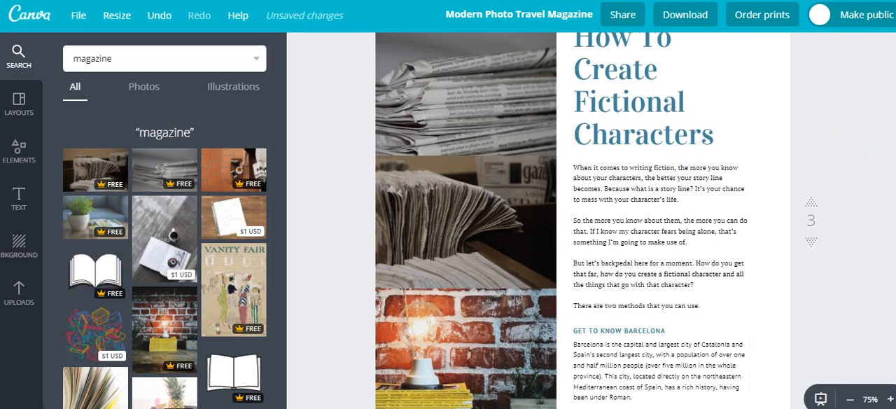
pyautogui.scroll(3, 583, 221)
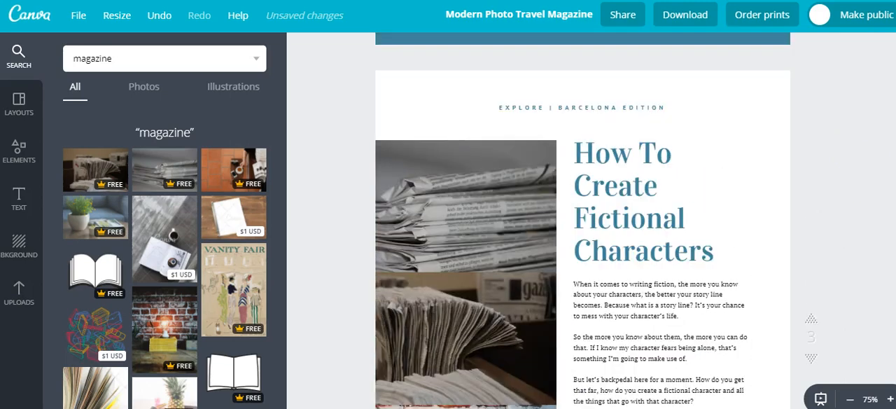
pyautogui.scroll(-1, 444, 176)
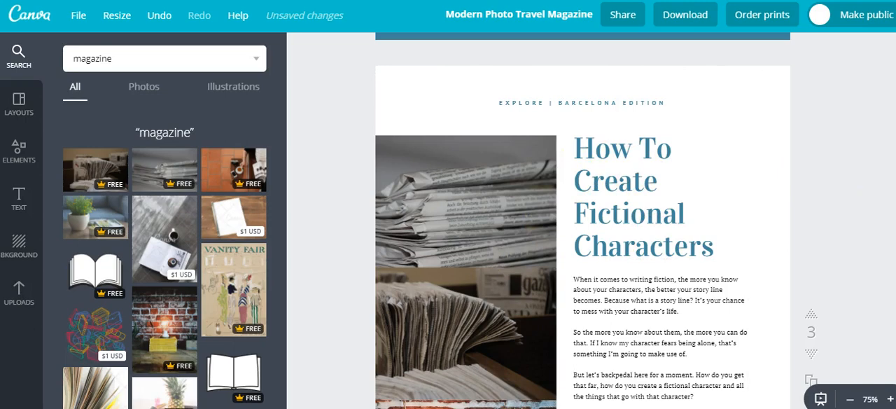
pyautogui.scroll(-5, 583, 220)
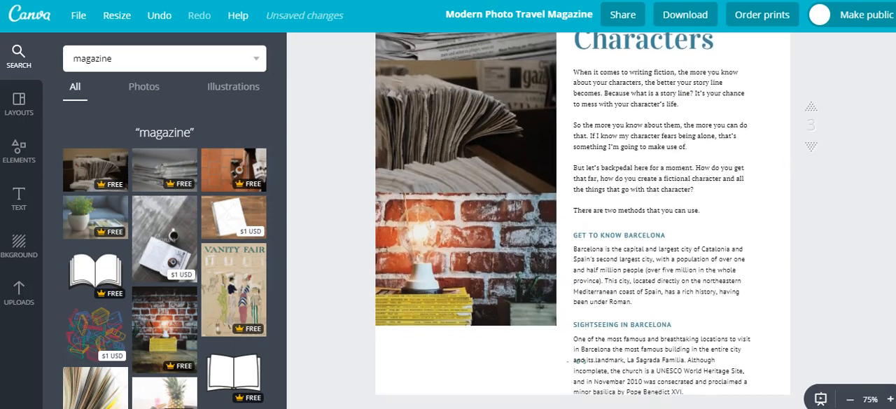
pyautogui.scroll(2, 582, 218)
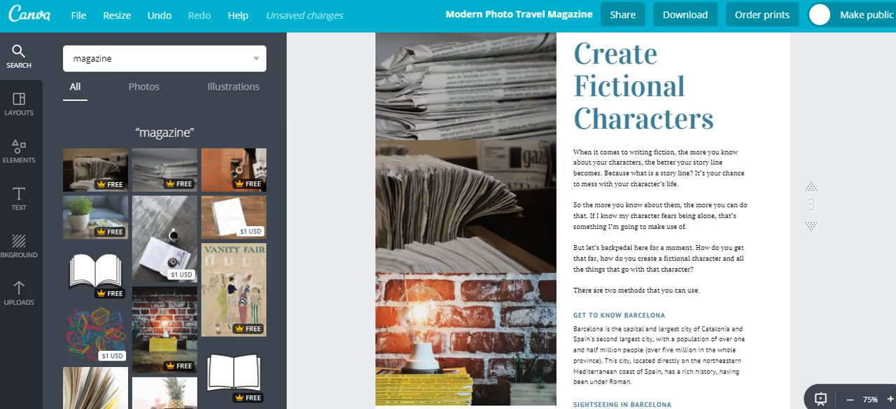
pyautogui.scroll(3, 583, 217)
pyautogui.scroll(-1, 750, 61)
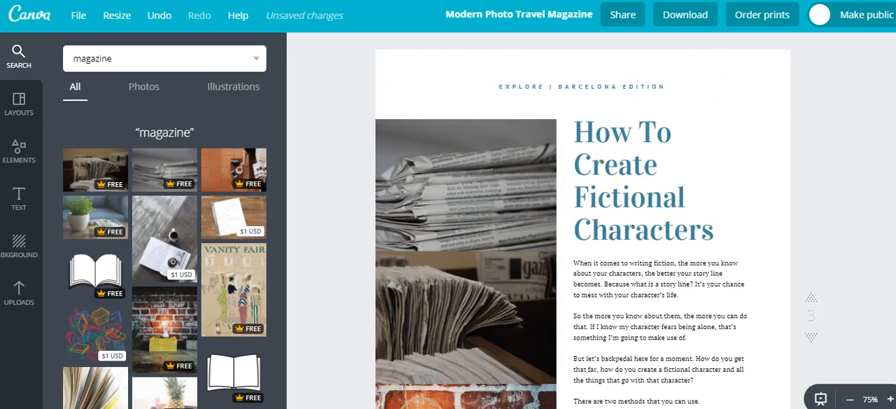
# Replace the "EXPLORE" title on the cover page with "WRITECOME.COM"
pyautogui.scroll(5, 583, 220)
pyautogui.scroll(5, 582, 221)
pyautogui.scroll(10, 583, 221)
pyautogui.scroll(5, 582, 221)
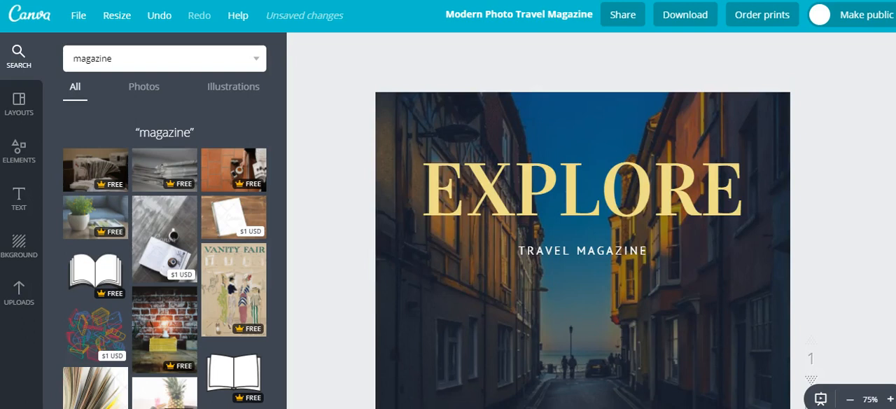
pyautogui.scroll(-1, 615, 112)
pyautogui.click(594, 114)
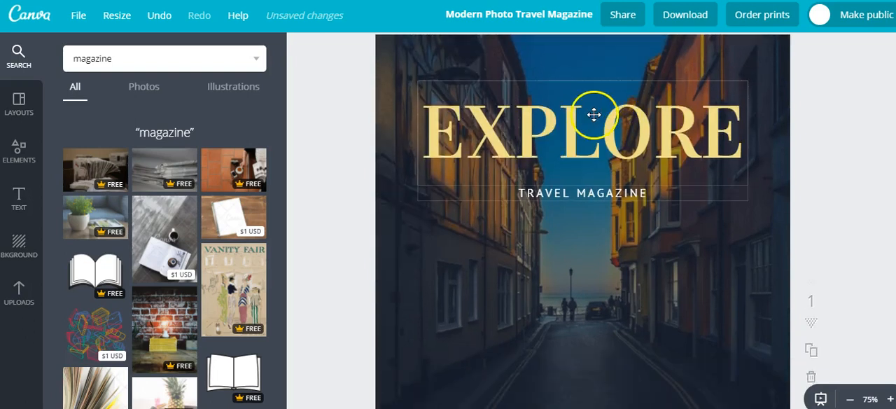
pyautogui.click(594, 114)
pyautogui.click(594, 114)
pyautogui.doubleClick(594, 114)
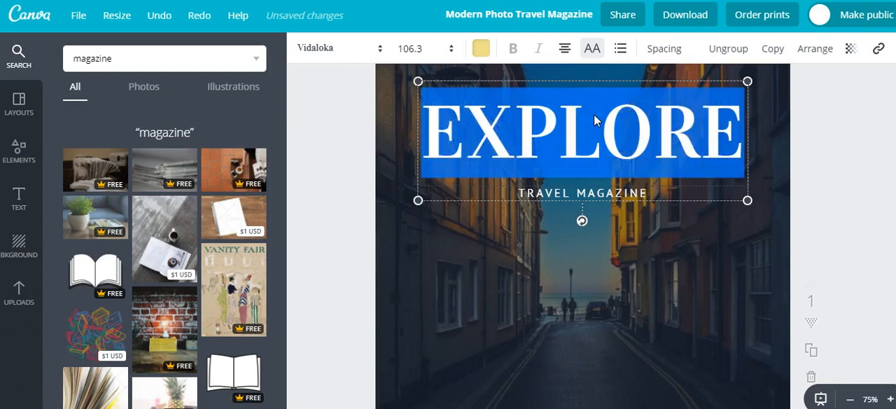
pyautogui.write('WRITECO')
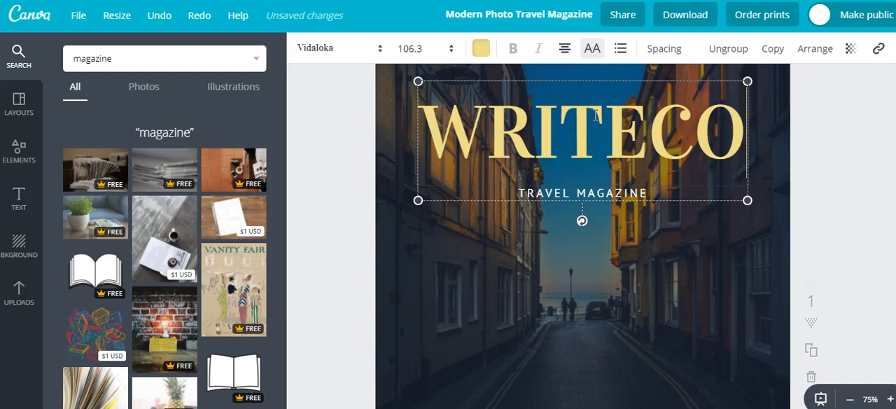
pyautogui.write('ME.COM')
# Reduce the WRITECOME.COM cover title through font sizes 96, 80 and 64 to 56 so it fits on one line
pyautogui.click(611, 180)
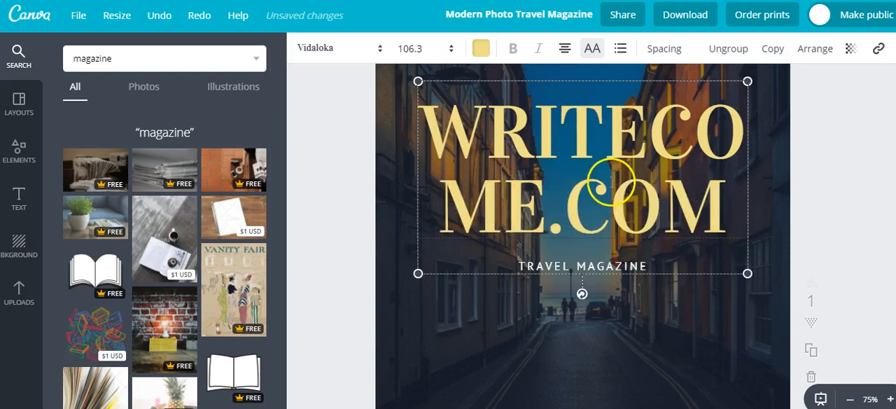
pyautogui.hotkey('ctrl', 'a')
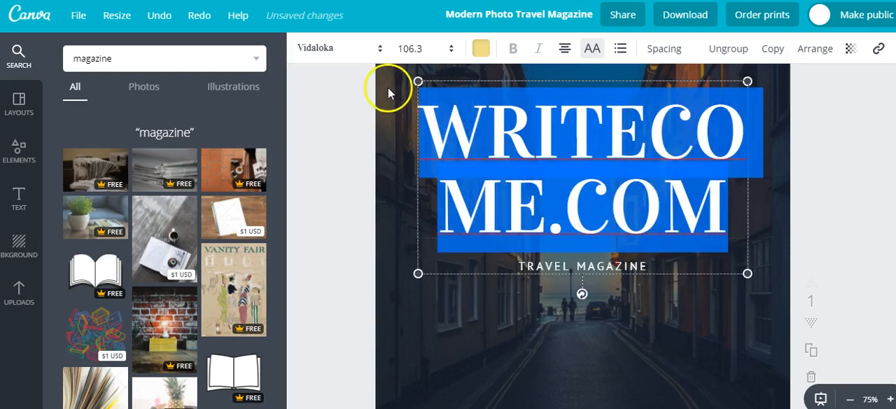
pyautogui.scroll(1, 455, 60)
pyautogui.click(452, 53)
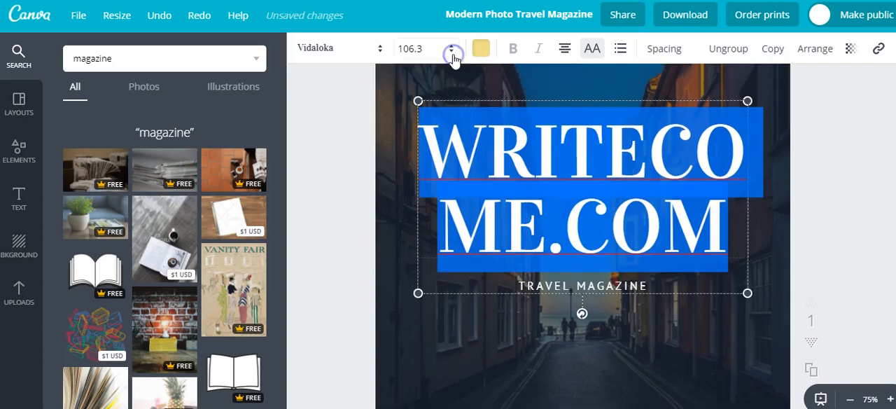
pyautogui.click(400, 263)
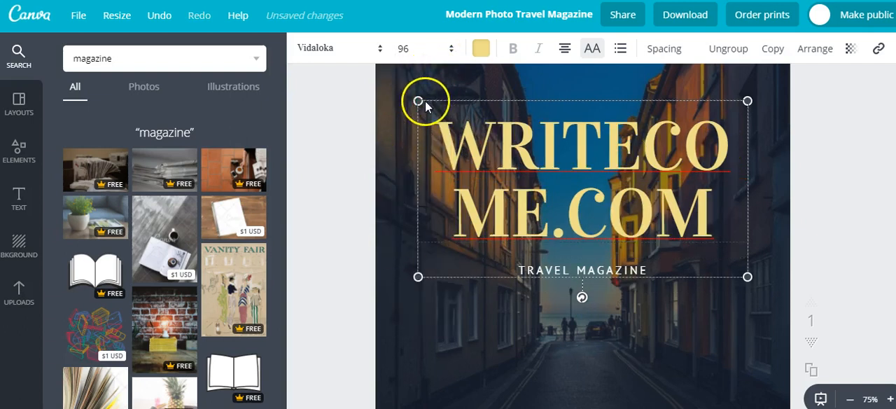
pyautogui.click(449, 50)
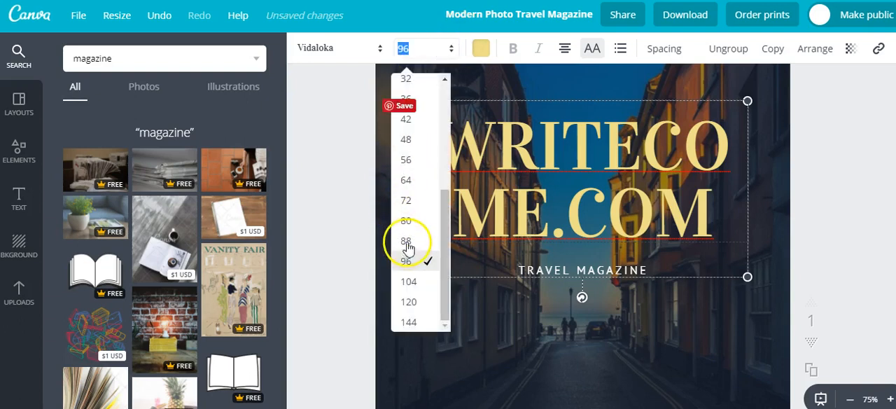
pyautogui.click(408, 224)
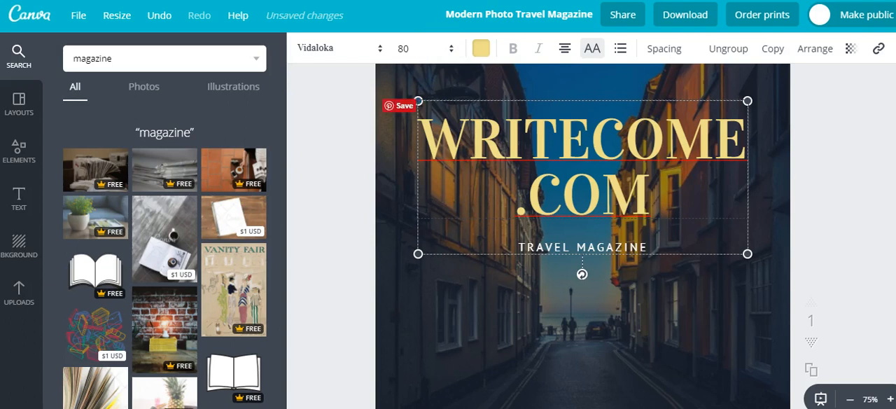
pyautogui.click(413, 51)
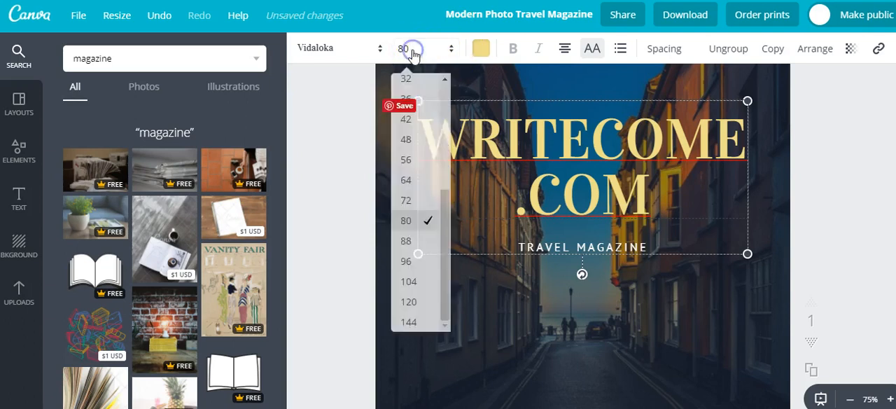
pyautogui.click(403, 184)
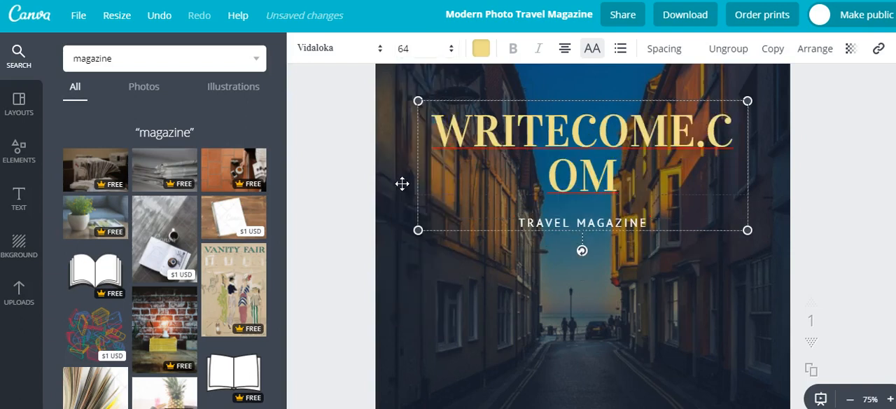
pyautogui.click(414, 52)
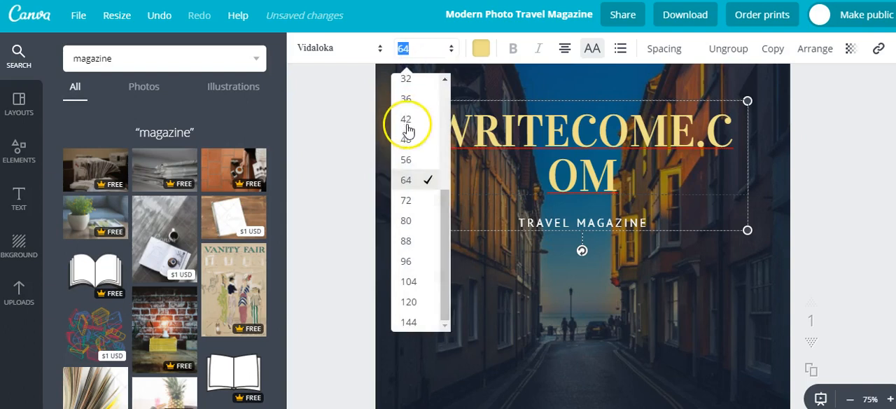
pyautogui.click(406, 159)
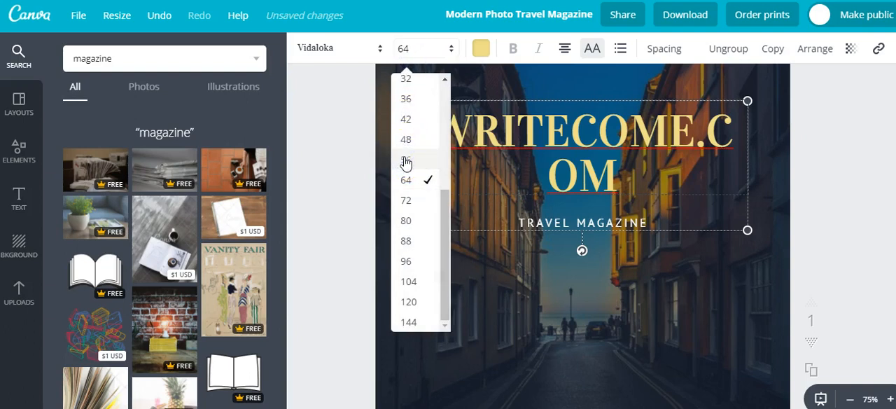
pyautogui.click(406, 160)
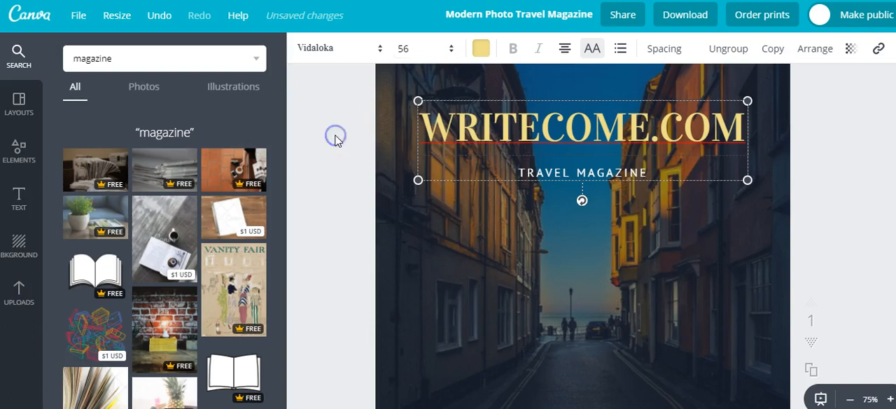
# Deselect the cover title and zoom out to 50% to view the whole cover page
pyautogui.click(851, 400)
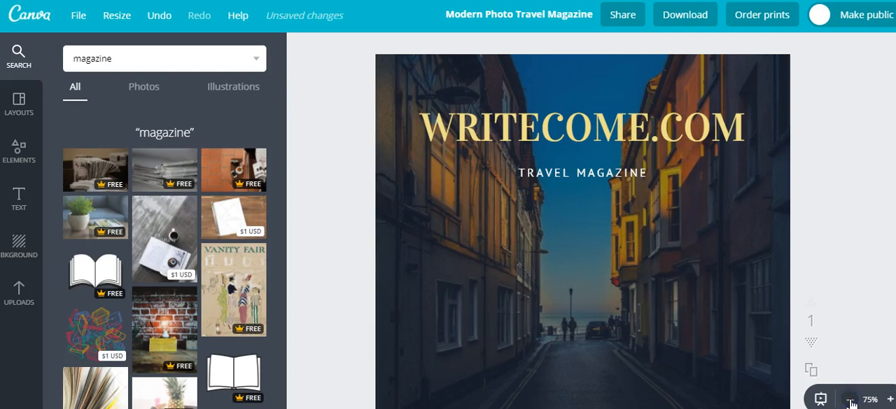
pyautogui.click(852, 400)
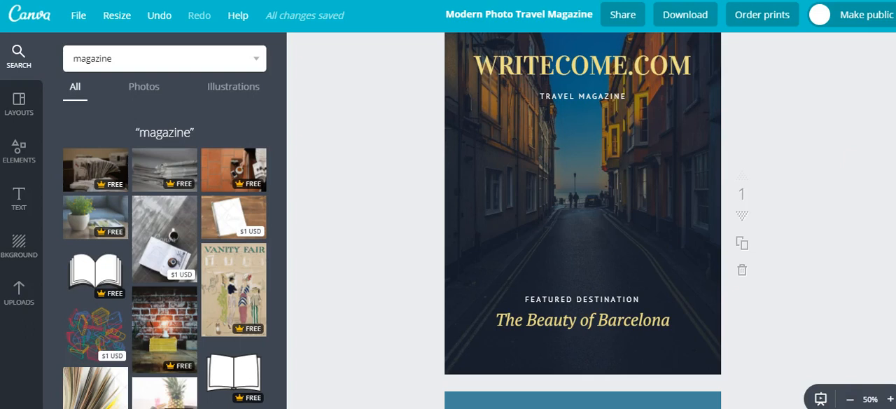
# Replace the cover page's alley background photo with the $1 USD photo of a coffee cup beside an open magazine
pyautogui.scroll(2, 583, 220)
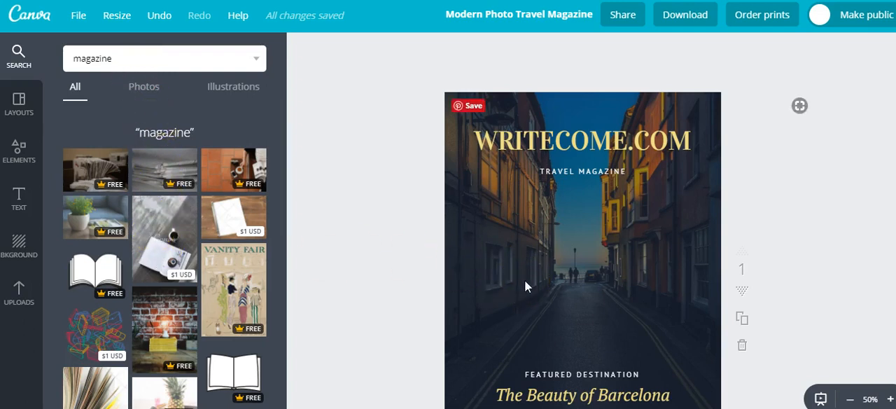
pyautogui.click(578, 298)
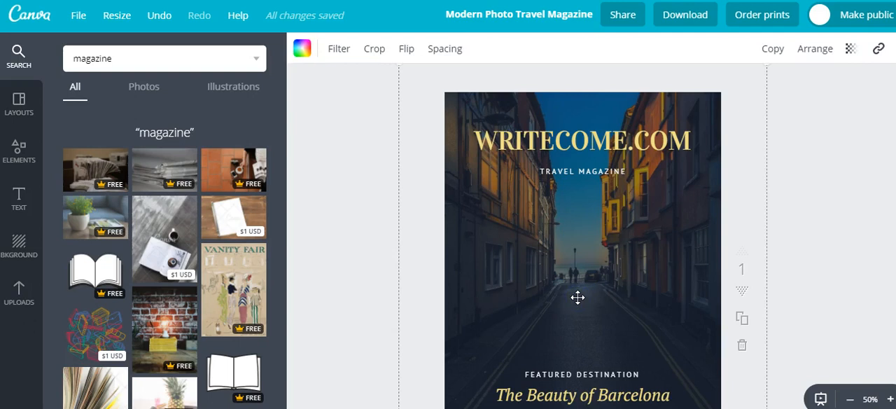
pyautogui.press('Delete')
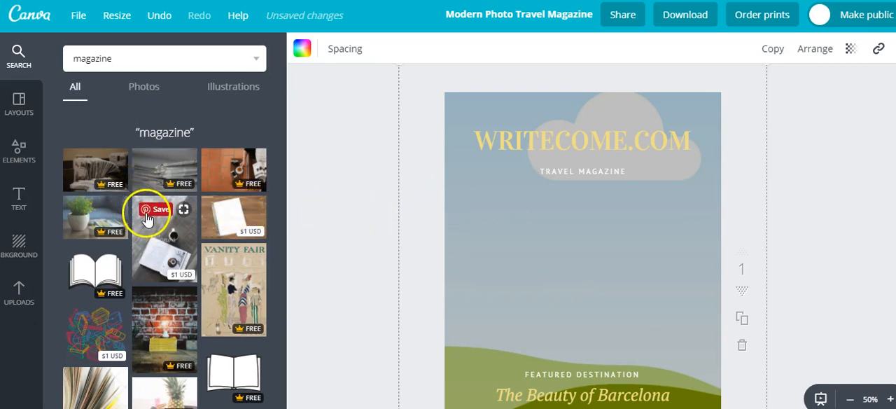
pyautogui.moveTo(155, 235); pyautogui.dragTo(578, 248)
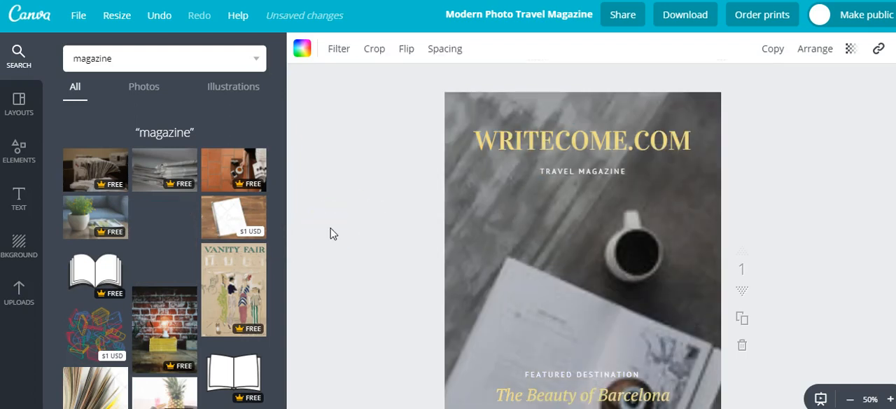
pyautogui.click(334, 233)
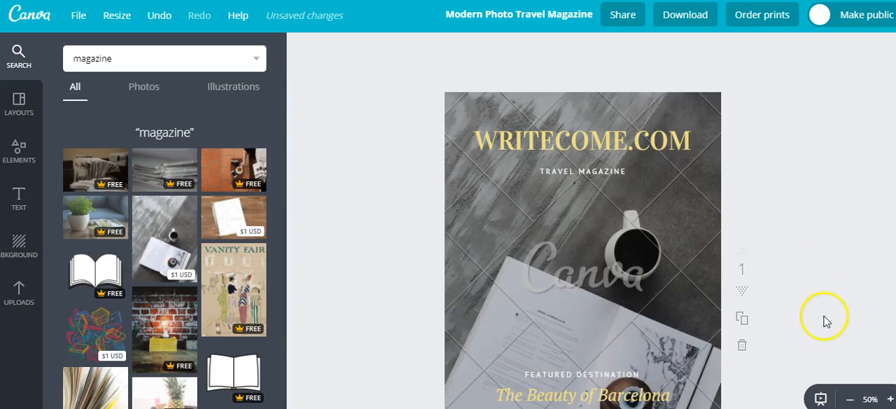
# Review the new cover, page 2's Barcelona article and page 3's fictional characters article, comparing their photos and text
pyautogui.scroll(-1, 841, 320)
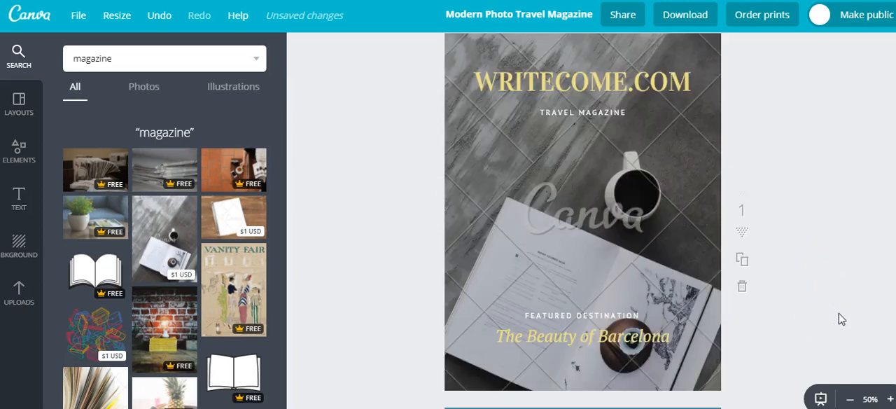
pyautogui.scroll(-2, 840, 315)
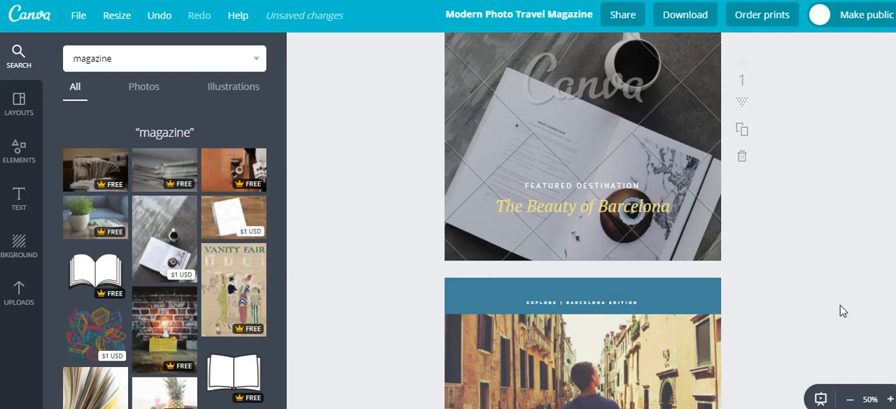
pyautogui.scroll(2, 844, 311)
pyautogui.scroll(1, 843, 311)
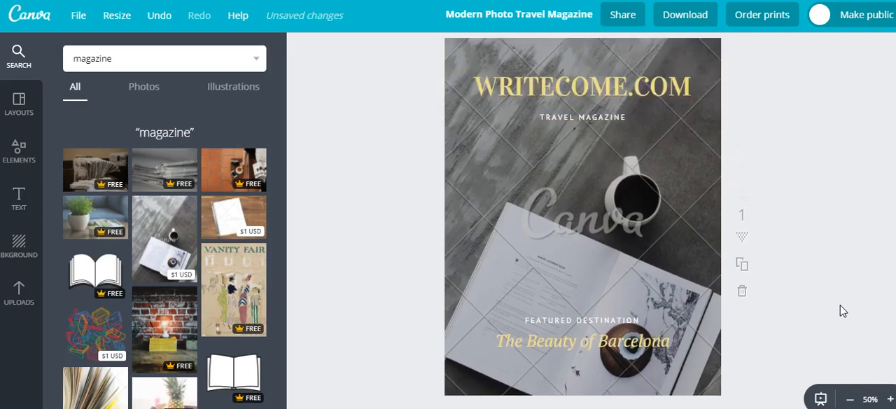
pyautogui.scroll(-1, 844, 311)
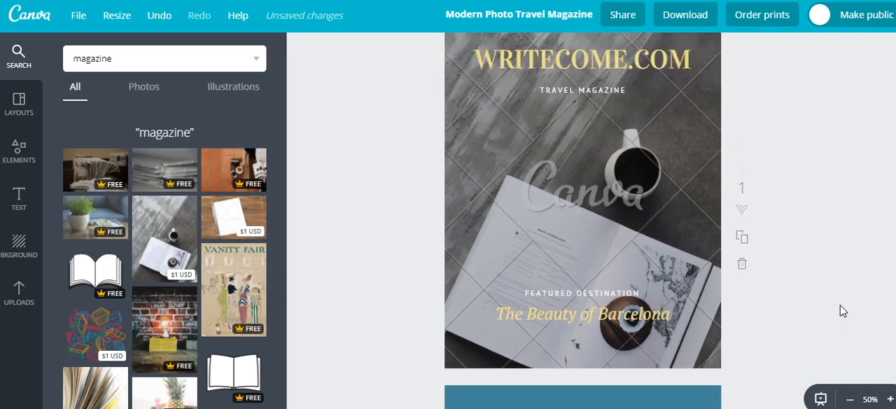
pyautogui.scroll(-5, 843, 311)
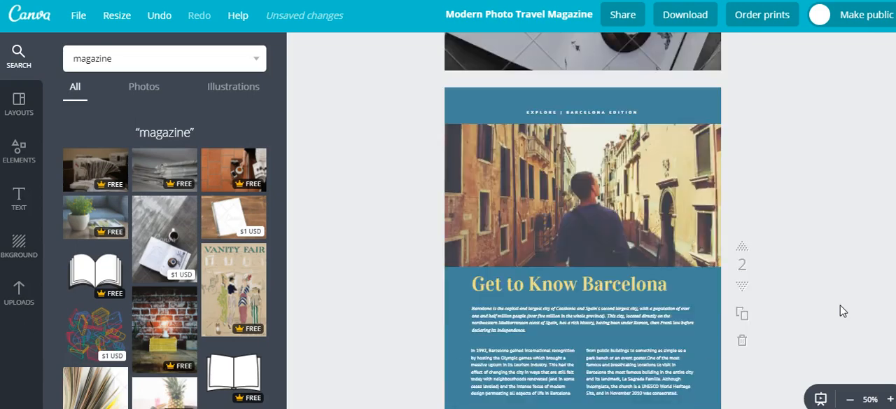
pyautogui.scroll(-4, 843, 311)
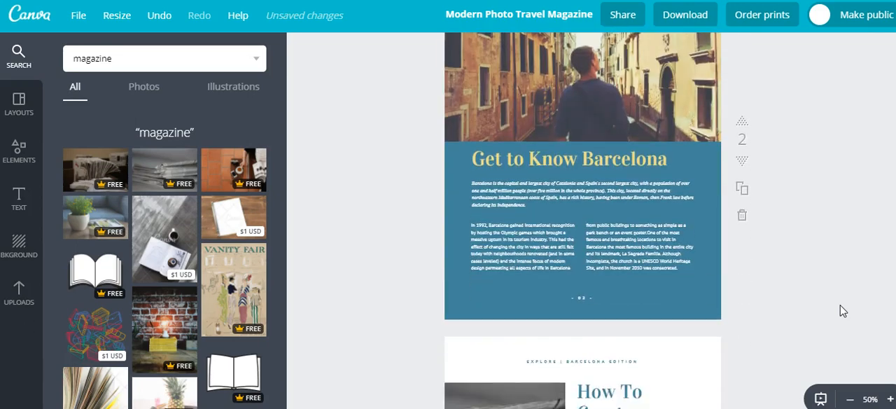
pyautogui.scroll(-5, 843, 311)
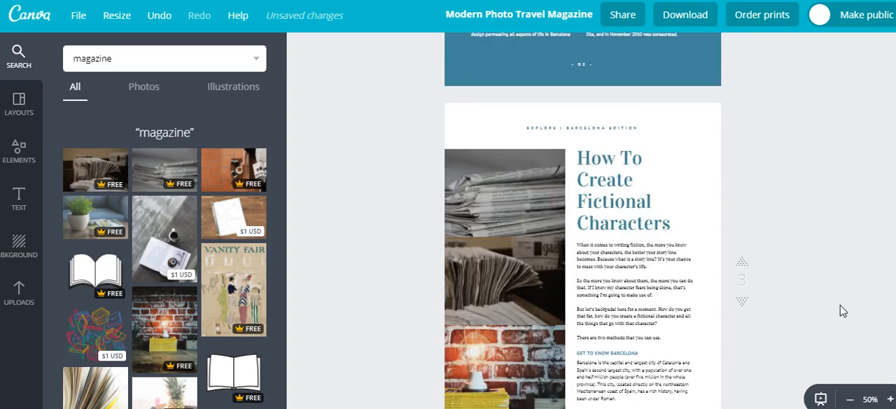
pyautogui.scroll(-1, 843, 311)
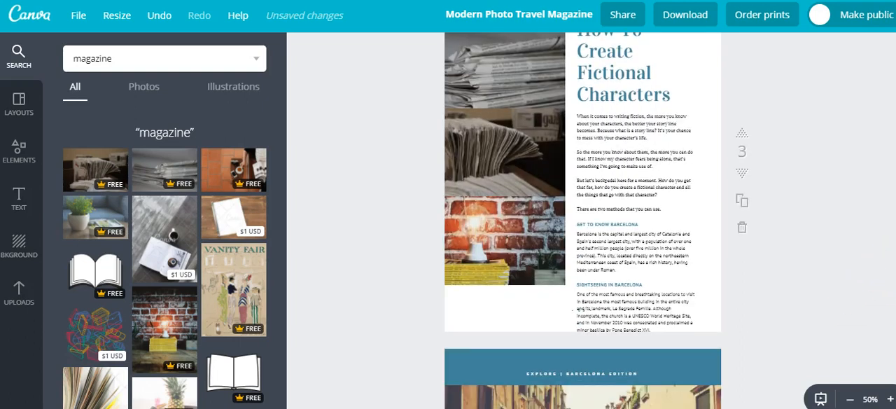
pyautogui.scroll(6, 583, 220)
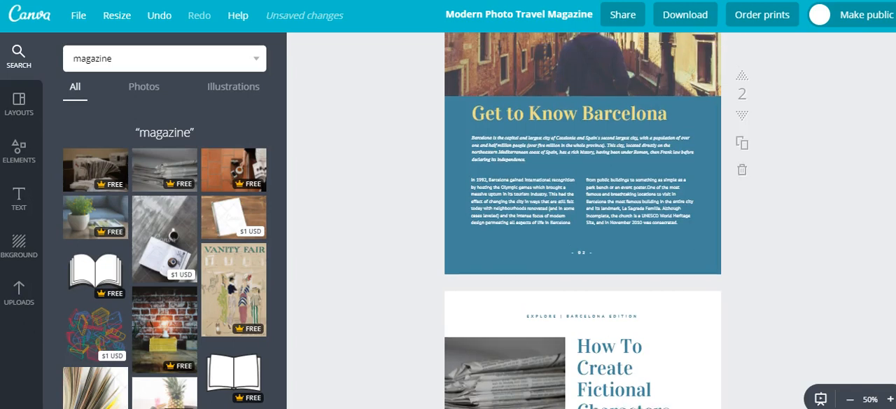
pyautogui.scroll(5, 583, 220)
pyautogui.scroll(5, 583, 220)
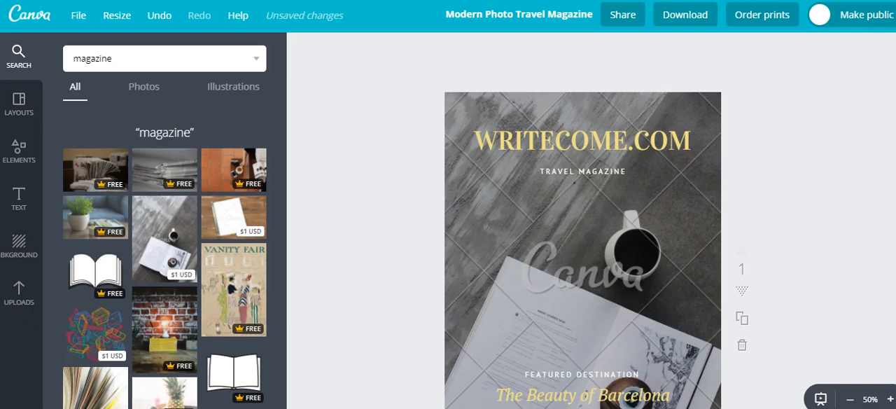
pyautogui.scroll(-5, 583, 245)
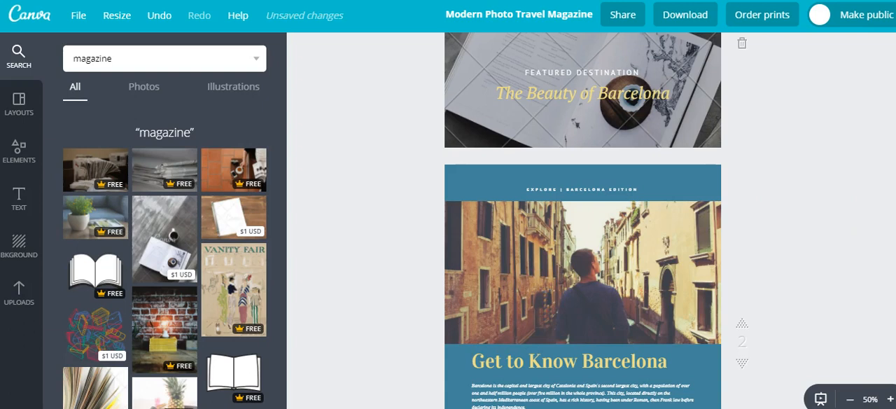
pyautogui.scroll(5, 583, 221)
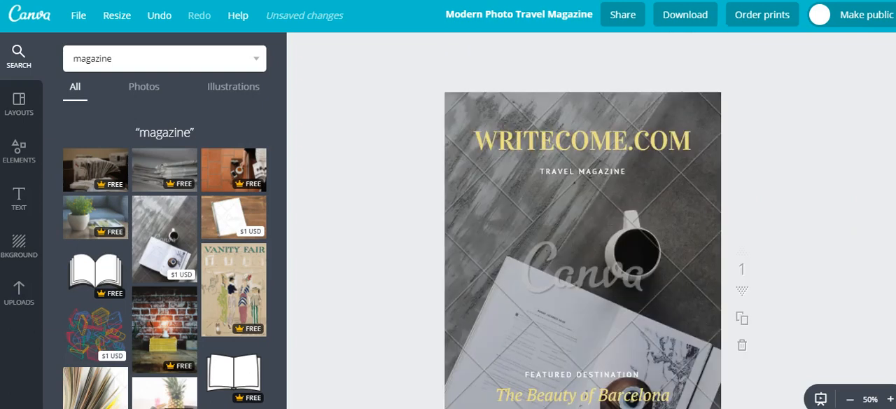
# Choose PDF - Standard as the download file type for all pages, and dismiss the download options without downloading
pyautogui.click(685, 21)
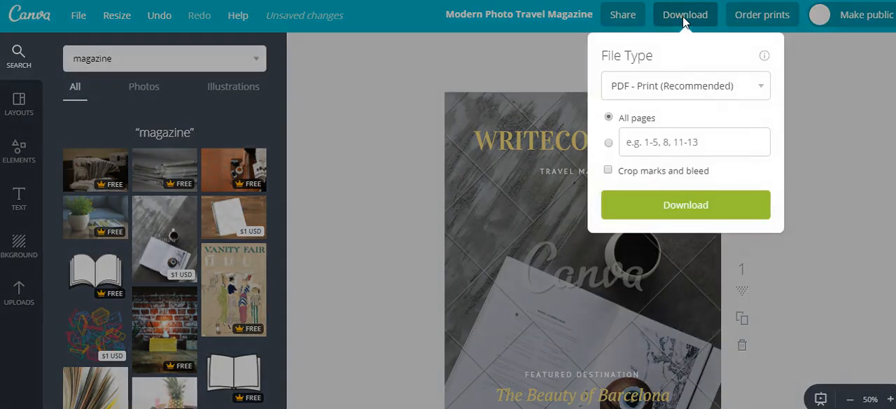
pyautogui.click(685, 21)
pyautogui.click(685, 22)
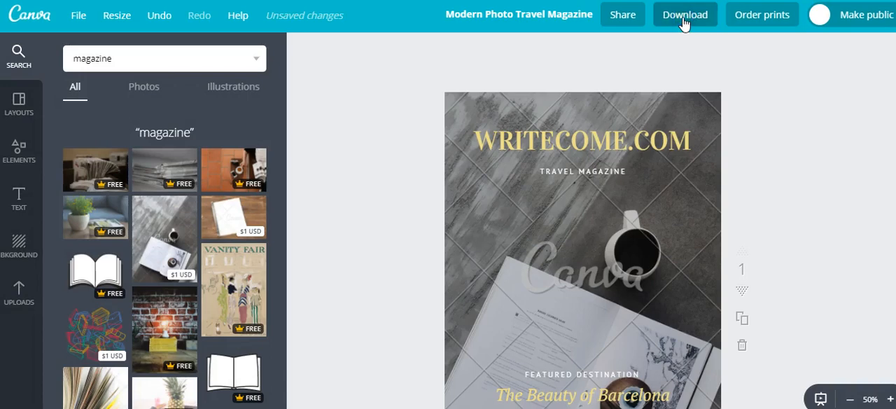
pyautogui.click(685, 22)
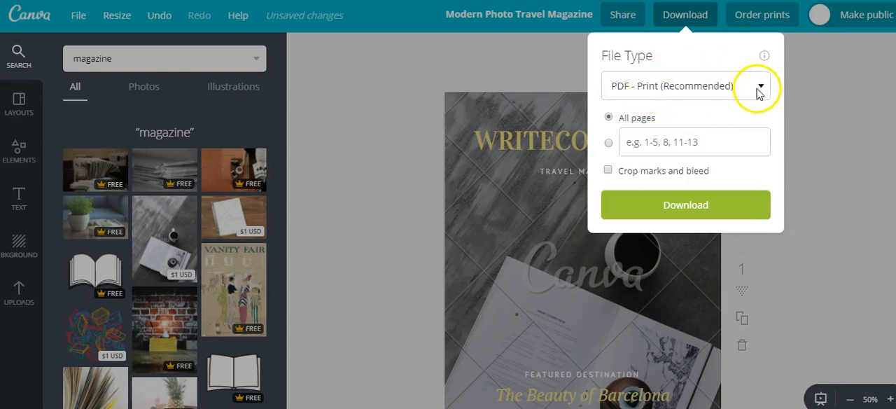
pyautogui.click(759, 90)
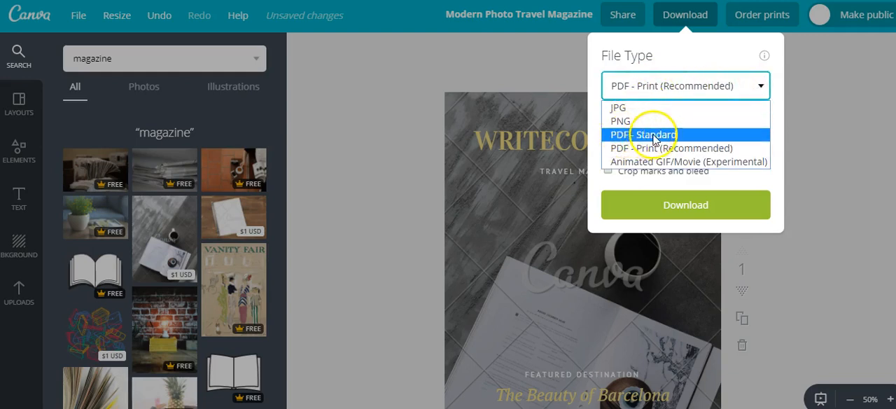
pyautogui.click(630, 137)
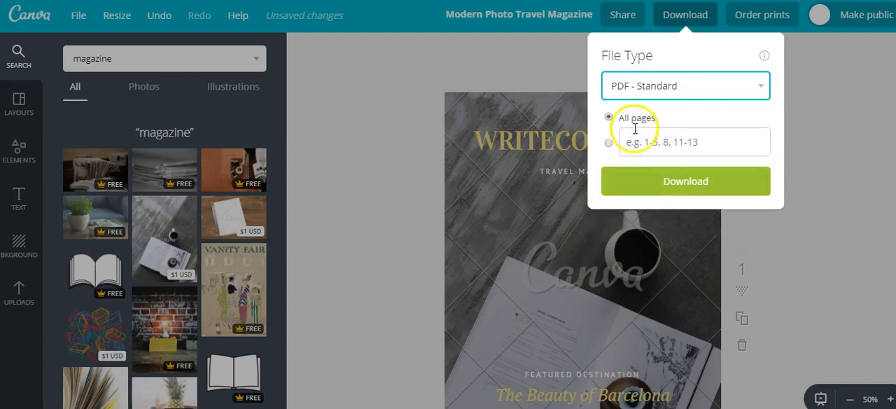
pyautogui.click(807, 217)
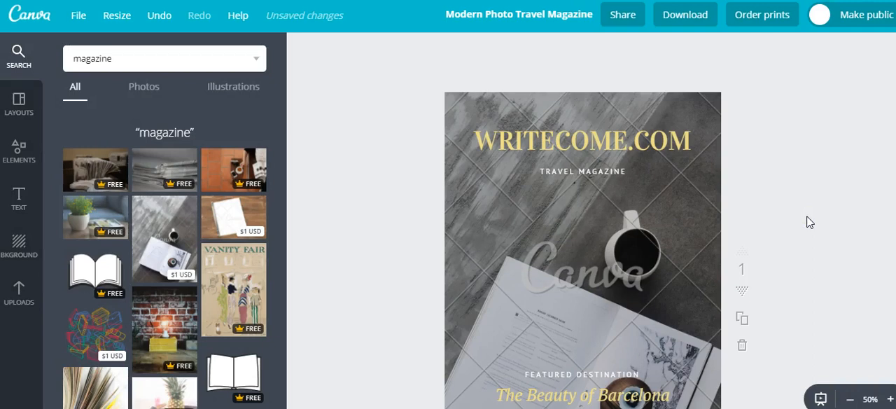
# Switch to the WriteCome.com blog post "How To Create Fictional Characters" and look over its opening section
pyautogui.click(820, 172)
pyautogui.scroll(-5, 583, 220)
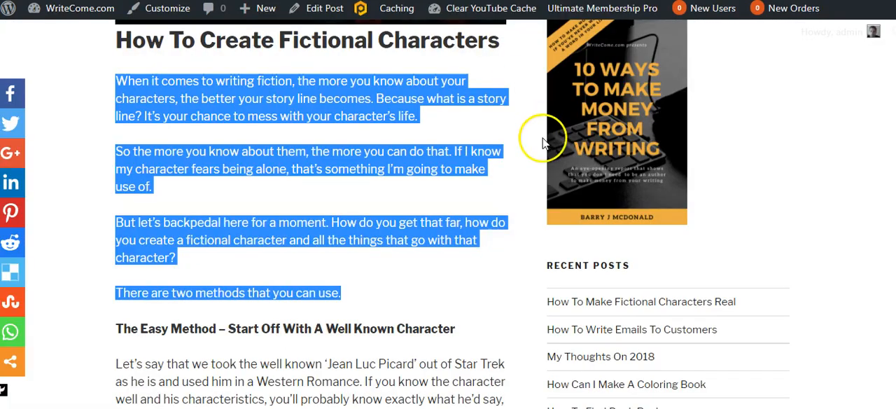
pyautogui.scroll(1, 449, 210)
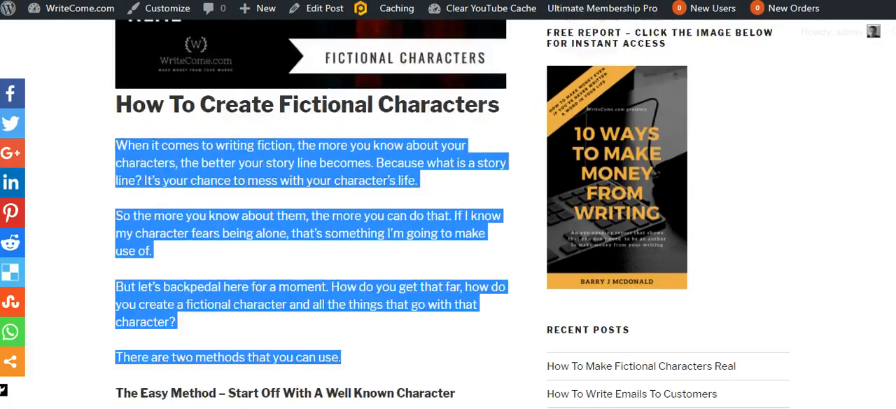